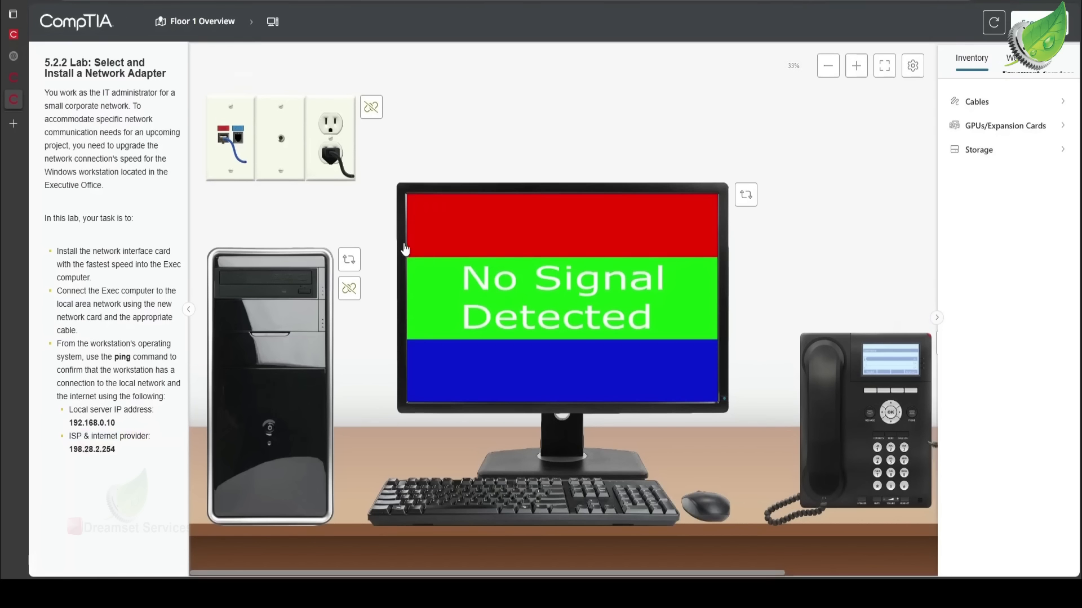
- Check the back of the Exec computer's system case and switch the case to the Motherboard view
left_click(319, 343)
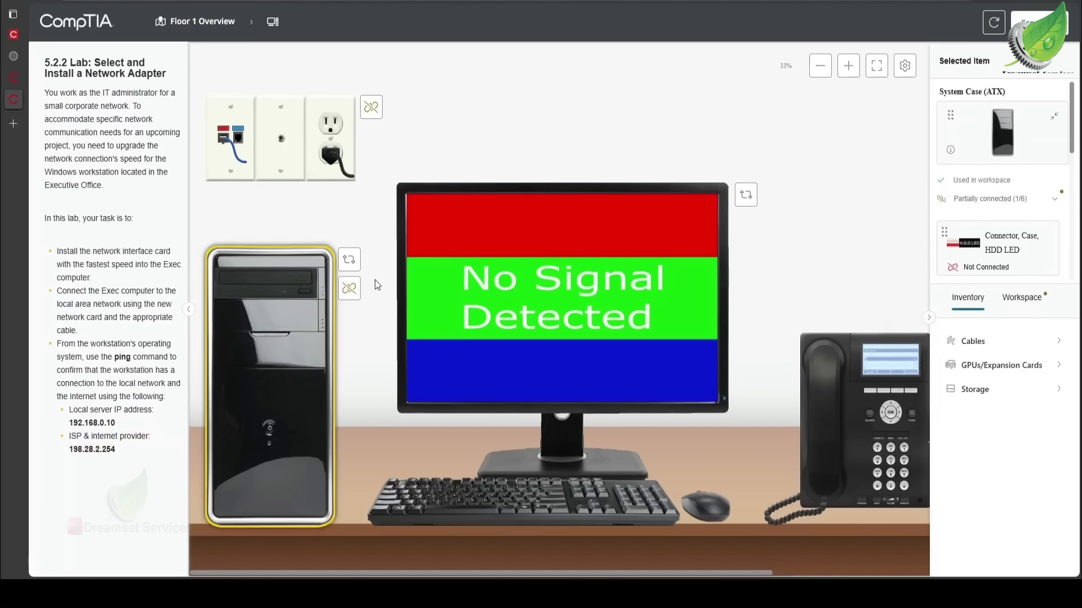
left_click(349, 261)
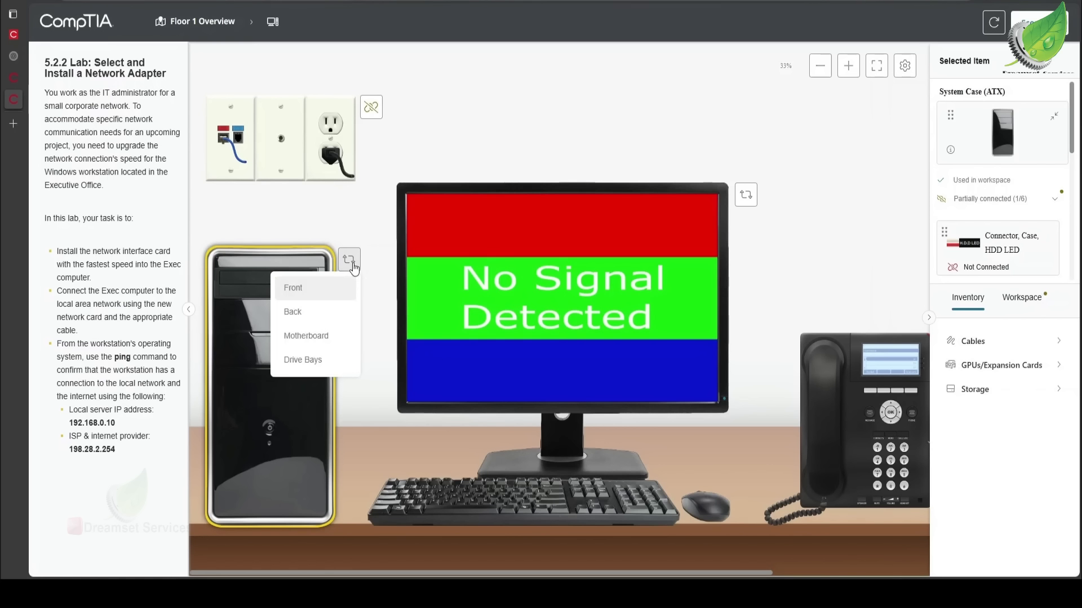
left_click(335, 311)
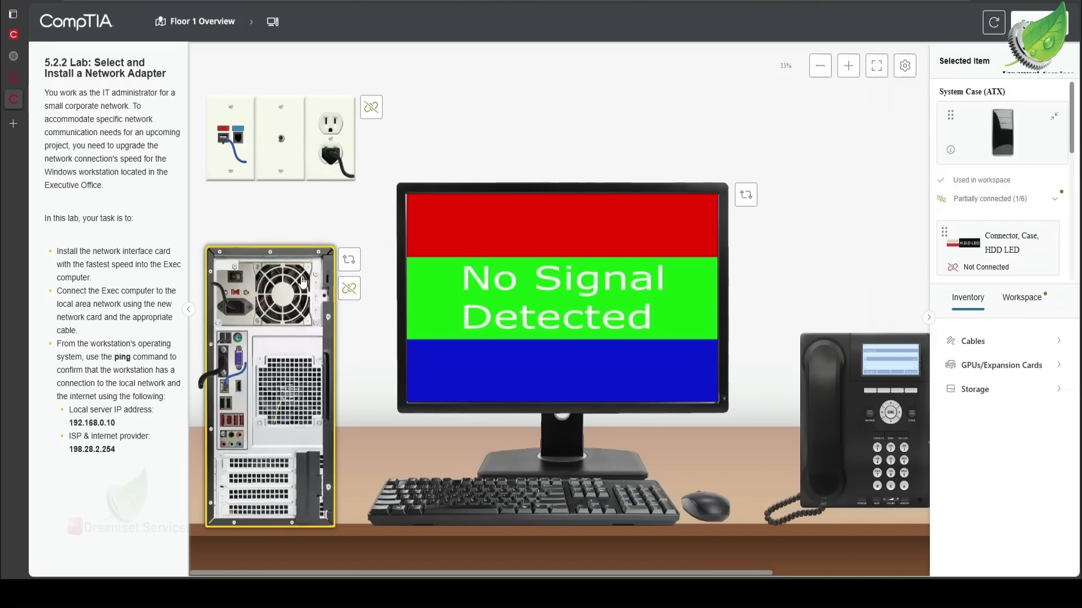
left_click(349, 259)
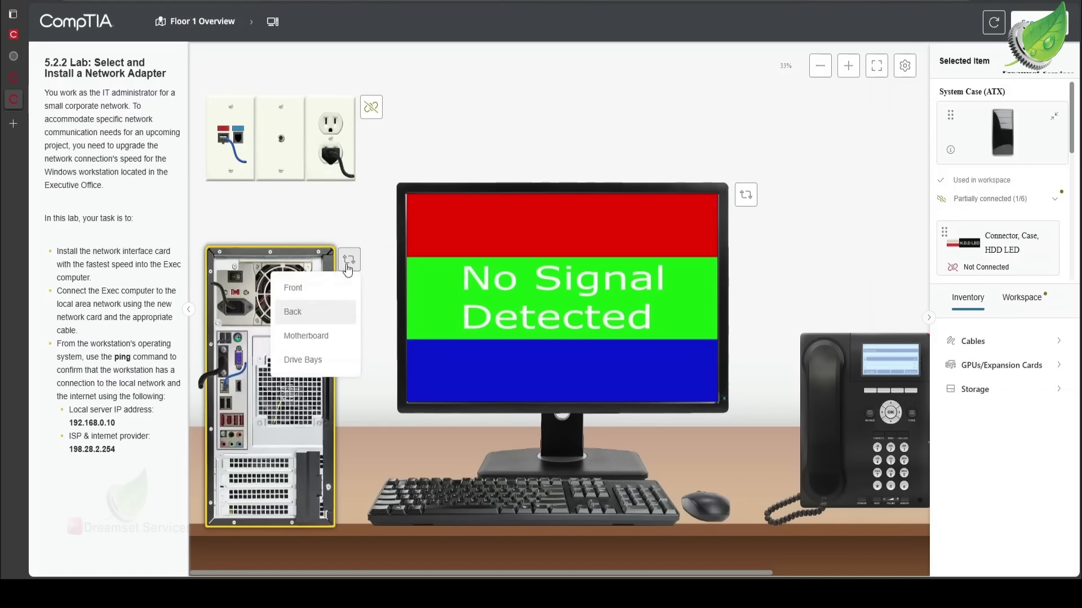
left_click(327, 337)
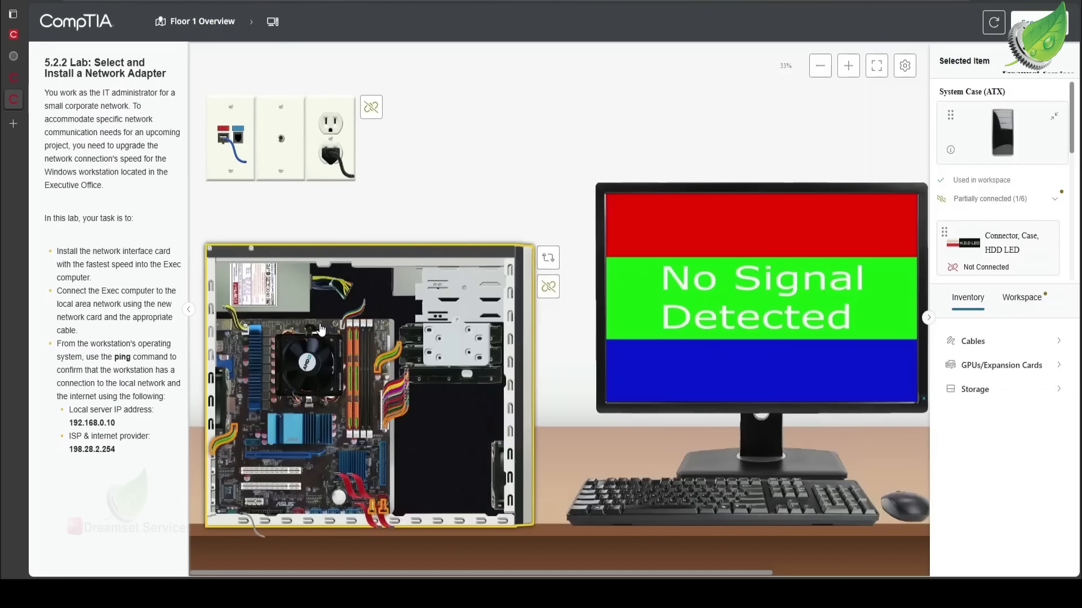
- Browse the GPUs/Expansion Cards inventory and examine the full name, speed and bus type of each network adapter
left_click(1009, 371)
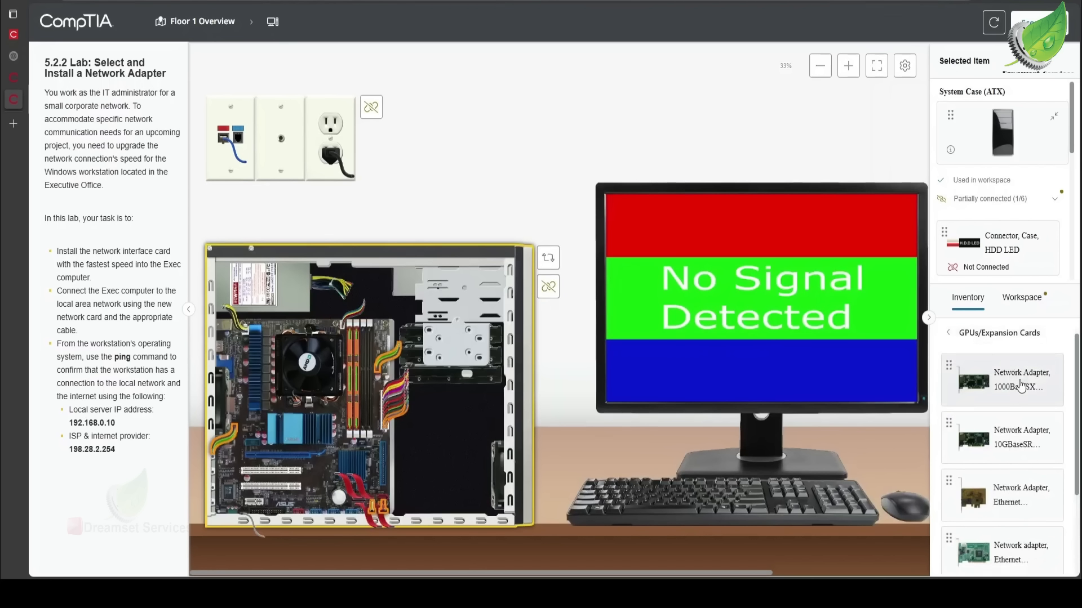
scroll(1020, 384, "down", 2)
scroll(1042, 439, "up", 1)
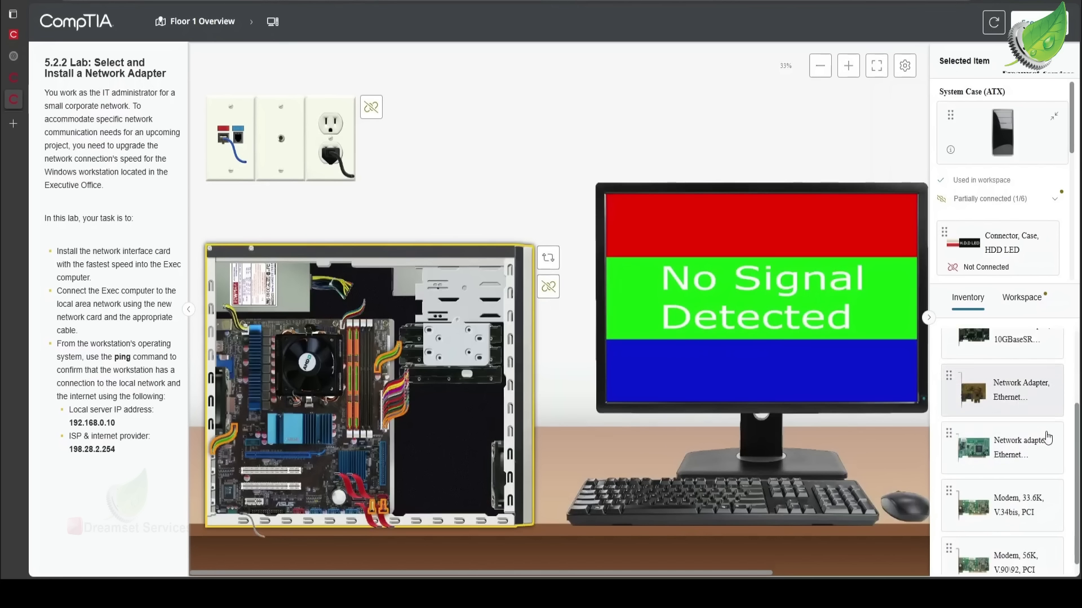
scroll(1045, 466, "down", 1)
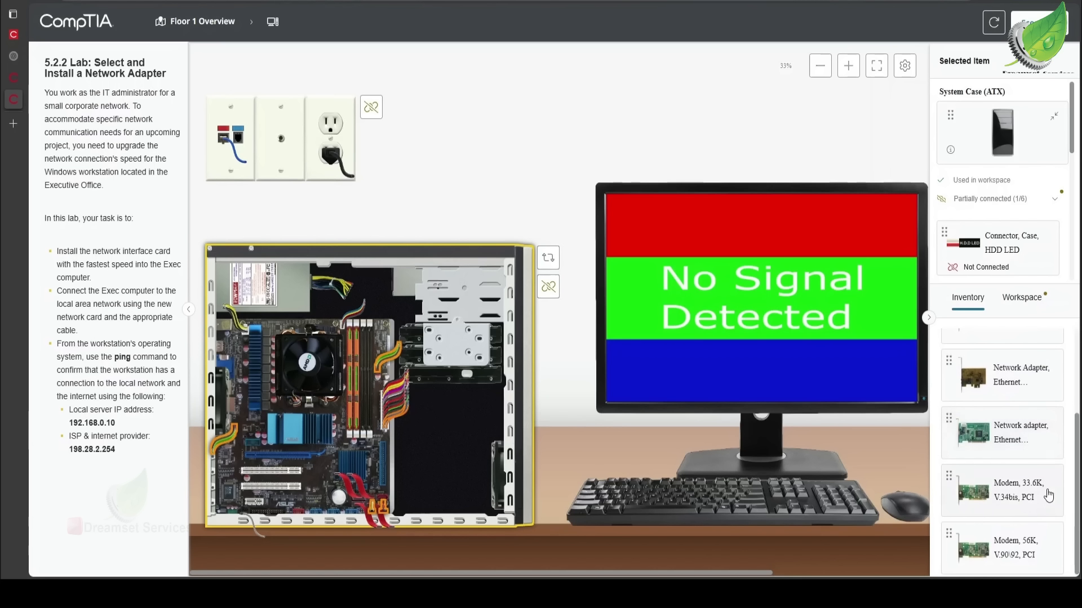
scroll(1005, 455, "up", 2)
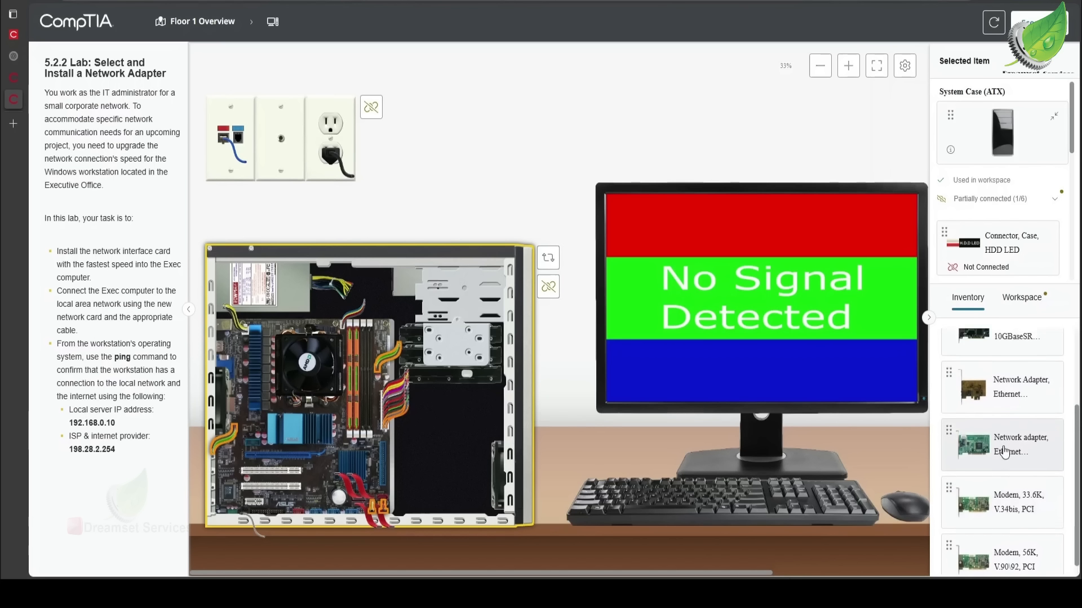
left_click(1014, 477)
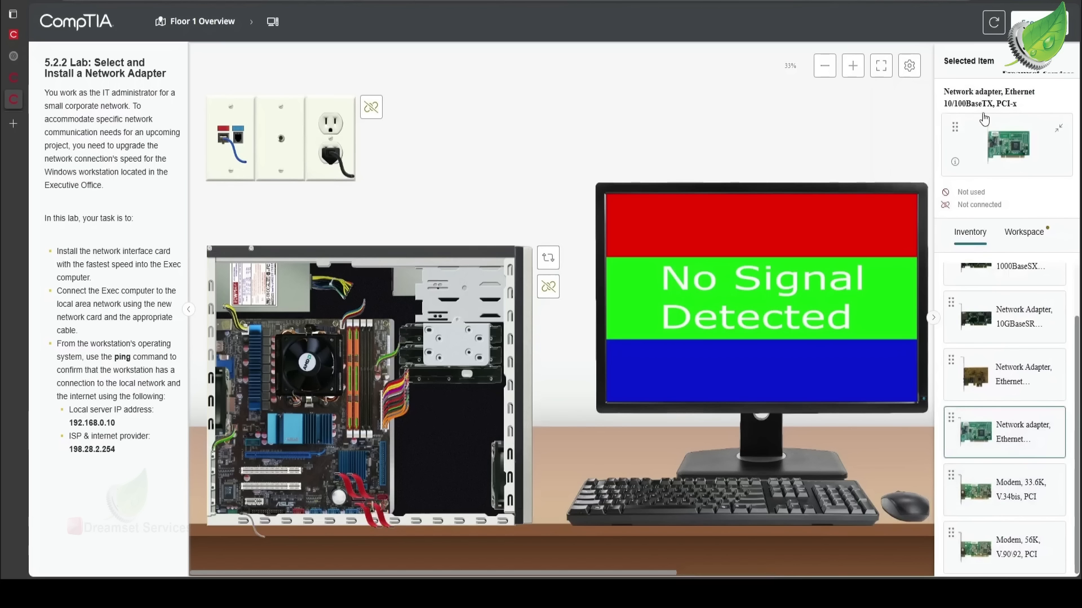
left_click(1015, 386)
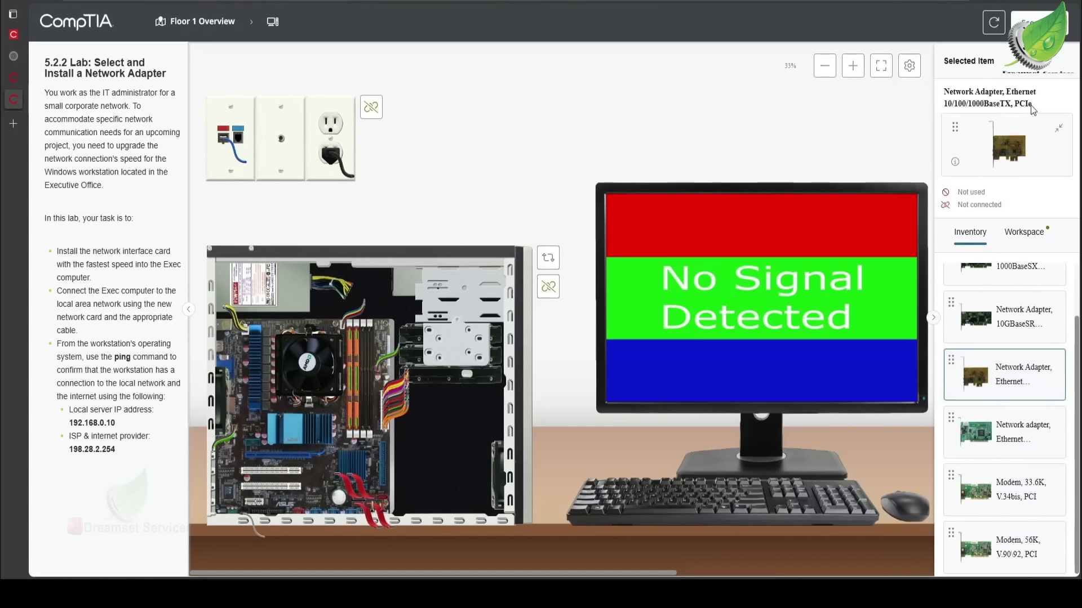
left_click(1018, 307)
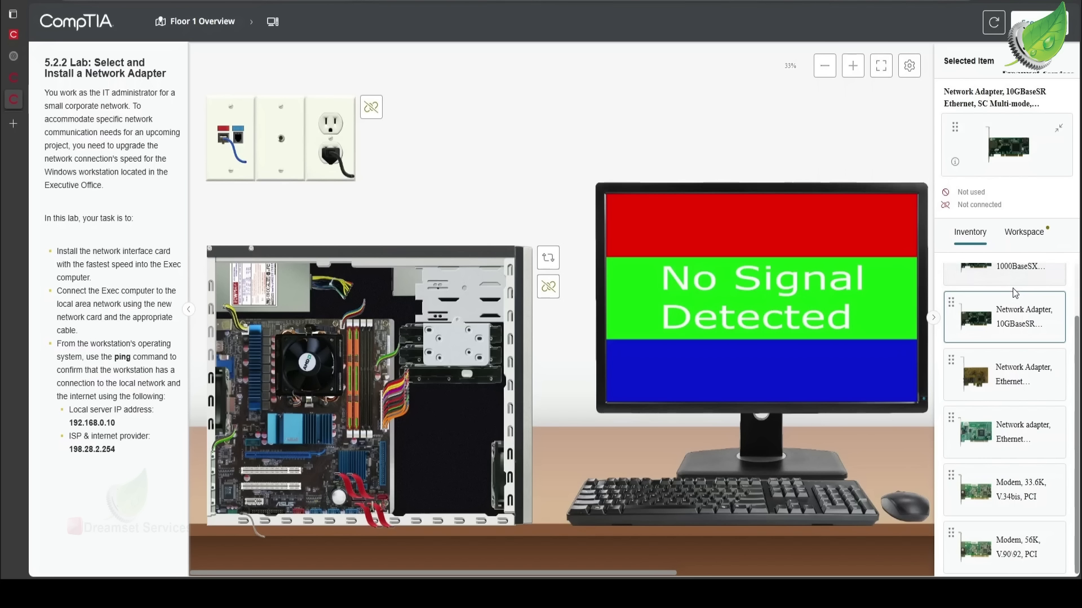
scroll(1014, 292, "up", 2)
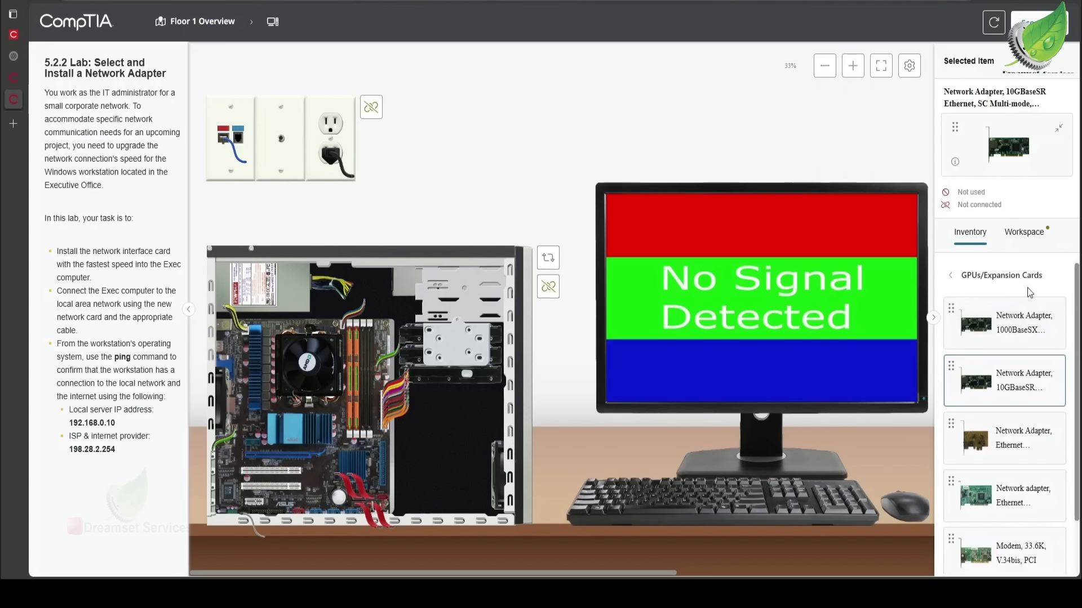
left_click(1022, 343)
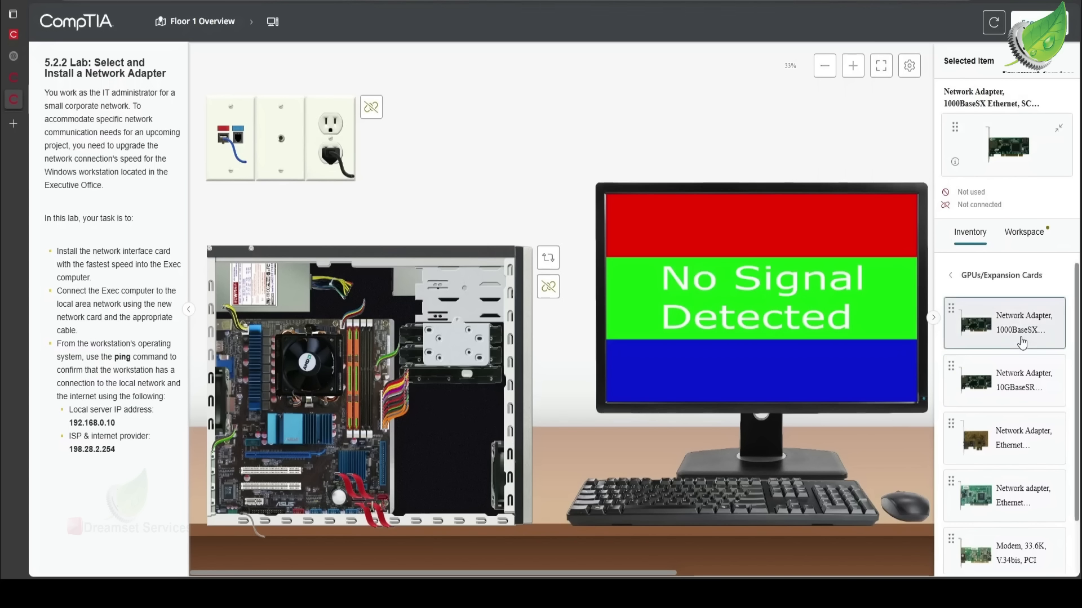
- Examine the connectors of the 1000BaseSX network adapter in its item details
left_click(956, 163)
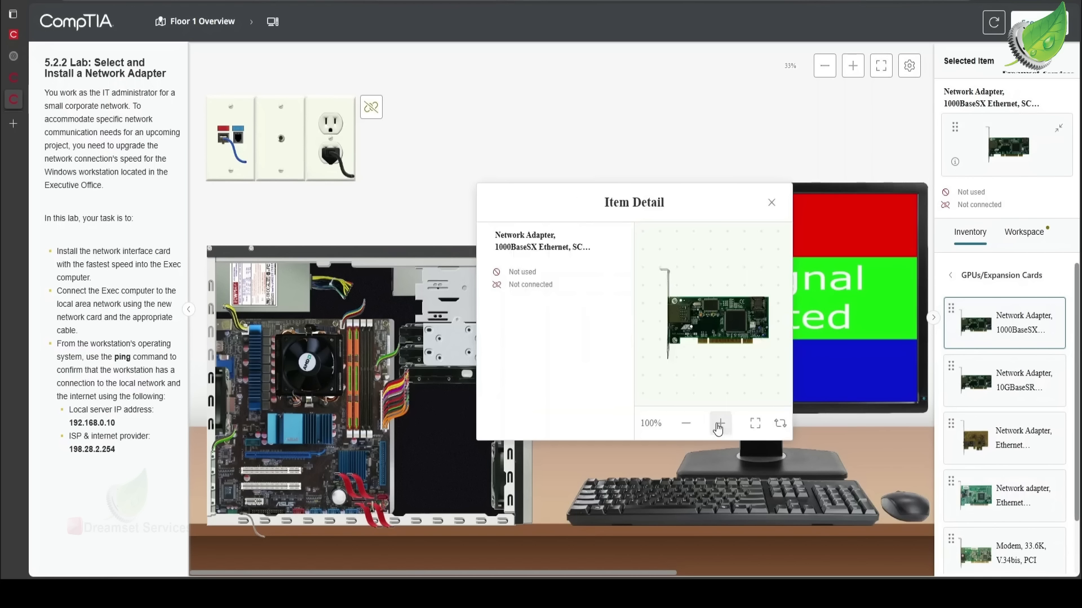
left_click(779, 422)
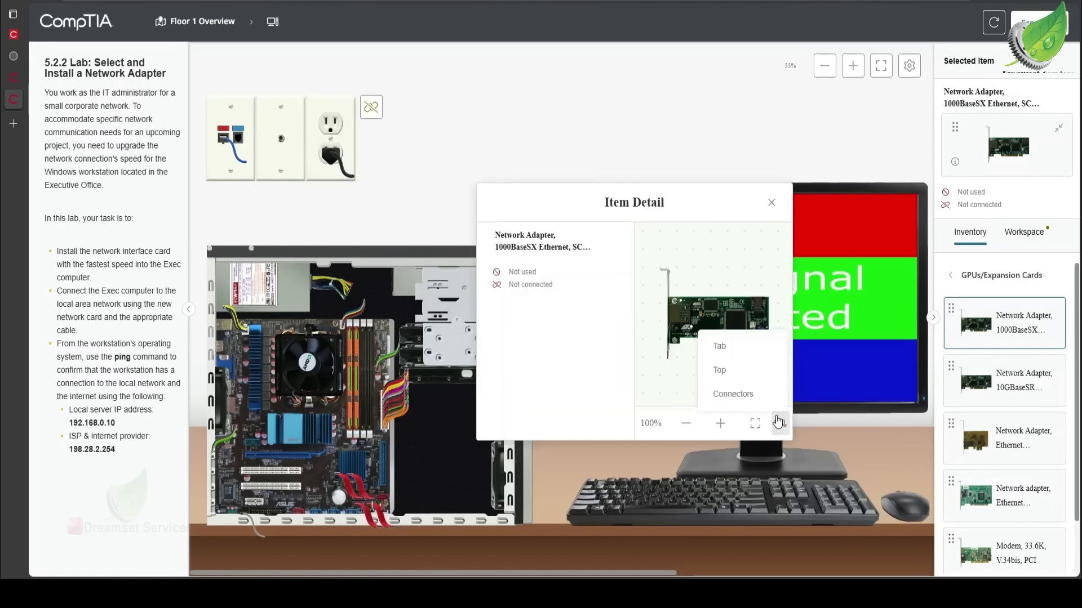
left_click(753, 393)
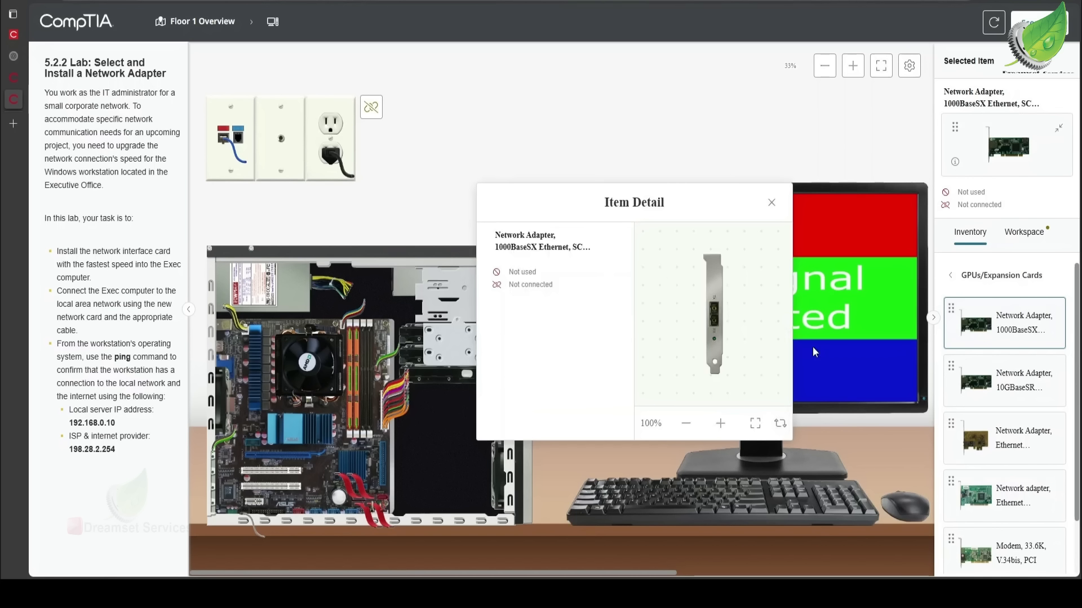
- Examine the connectors of the 10GBaseSR network adapter in its item details
left_click(985, 381)
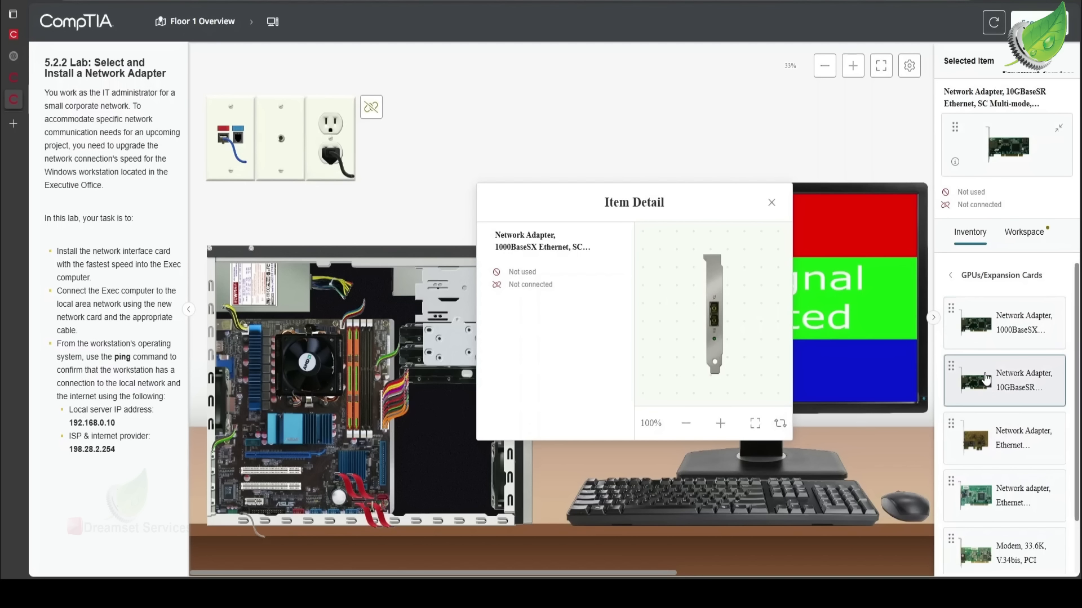
left_click(956, 165)
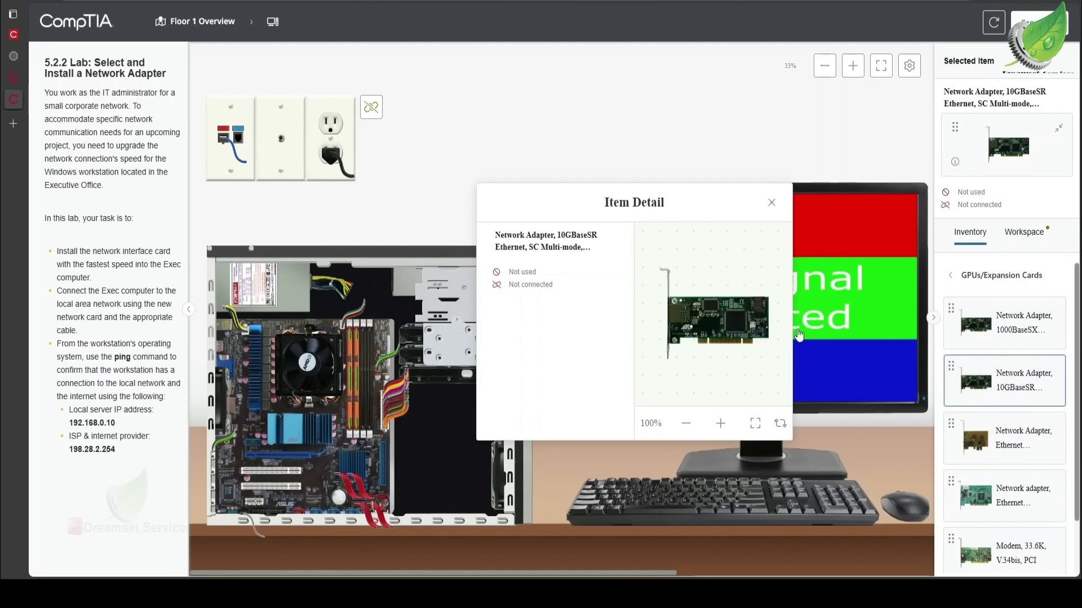
left_click(779, 423)
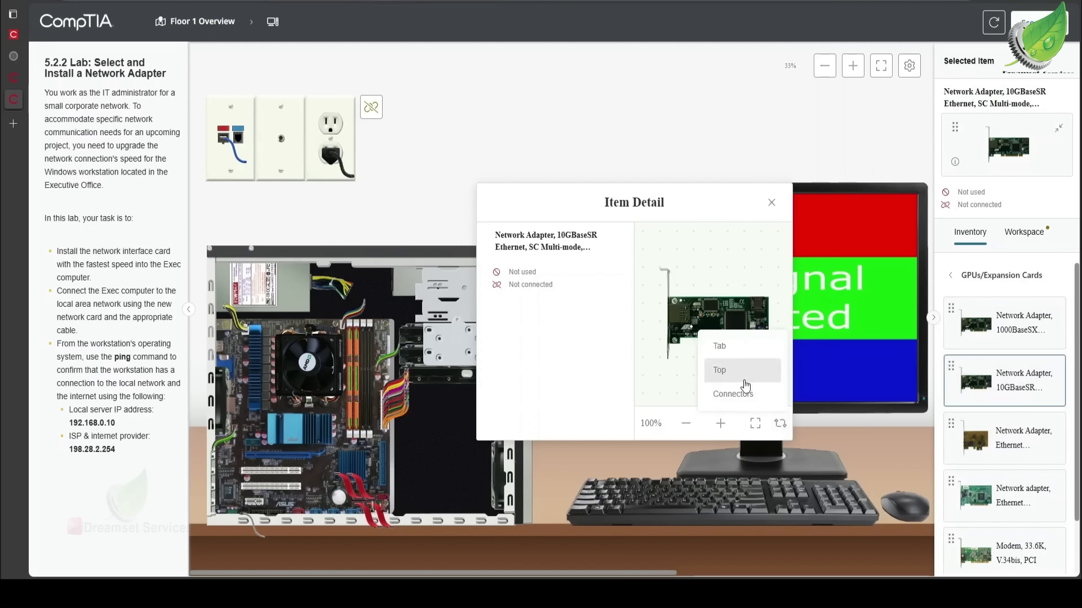
left_click(741, 396)
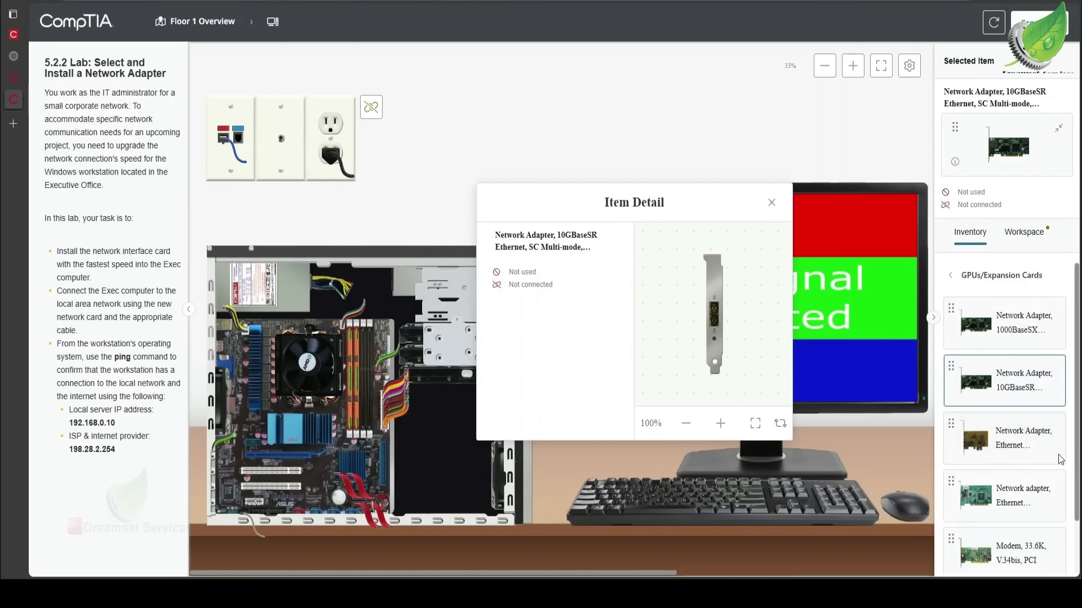
- Select the Ethernet 10/100/1000BaseTX PCIe network adapter and examine the cables available in the inventory
left_click(1024, 439)
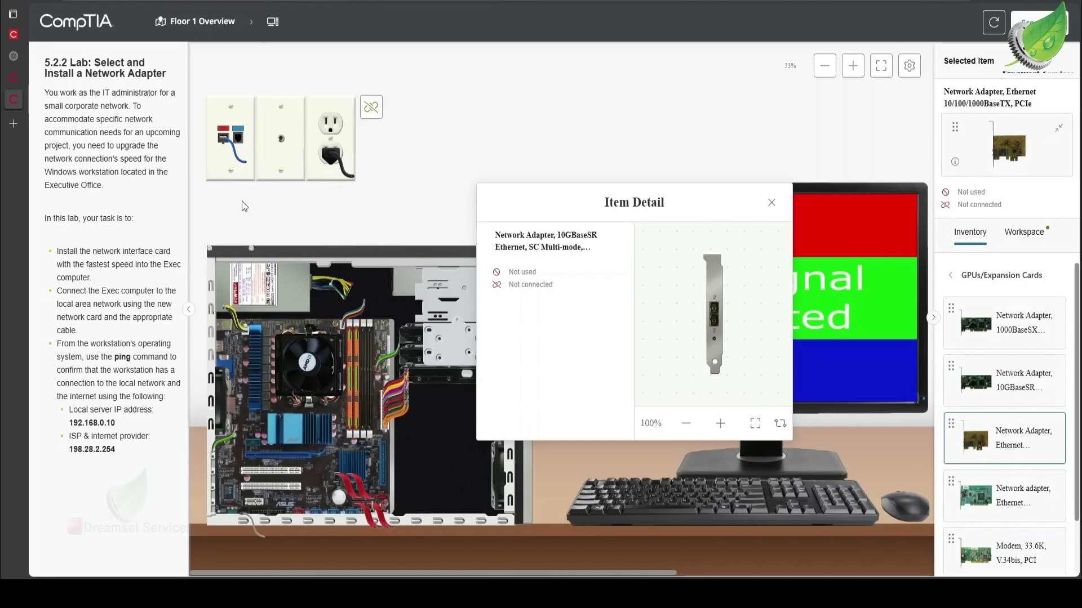
left_click(987, 275)
left_click(997, 281)
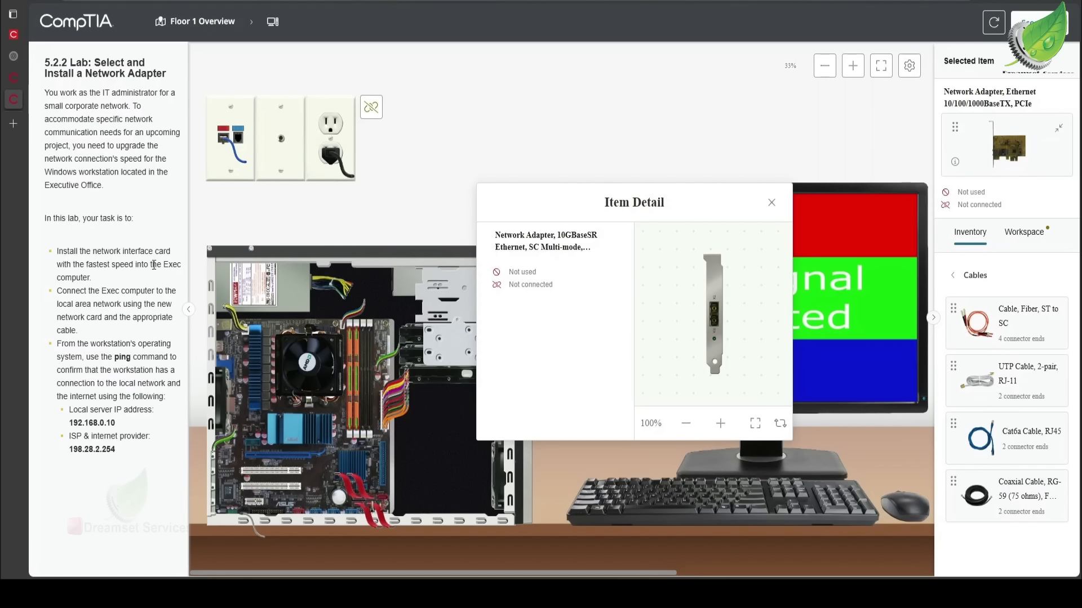
left_click_drag(160, 264, 169, 277)
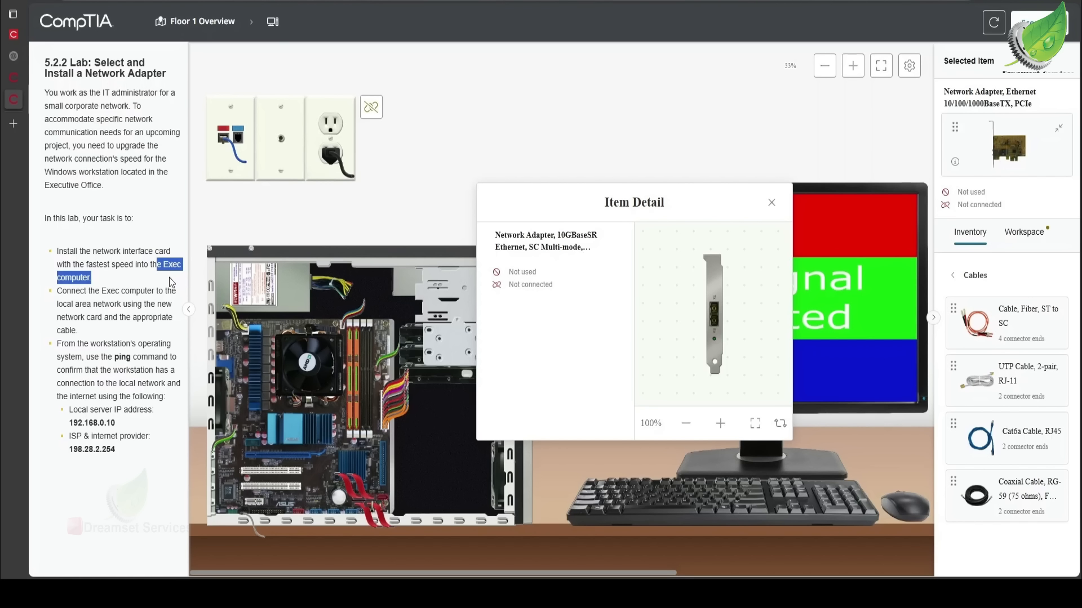
key("ctrl+c")
left_click(137, 295)
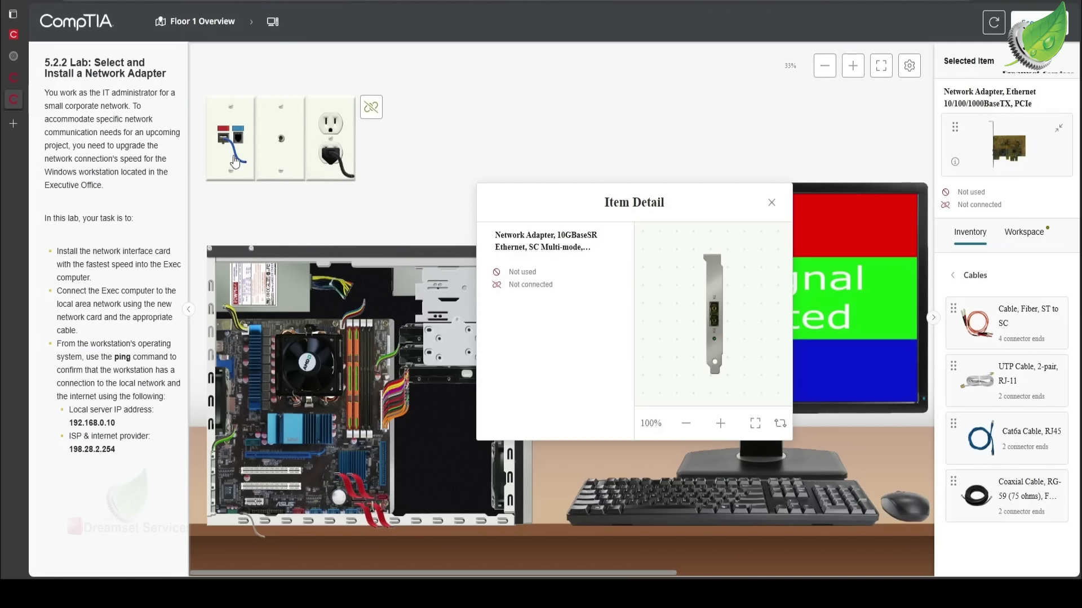
- Examine the ports on the wall outlets in their item details and close the details
left_click(281, 146)
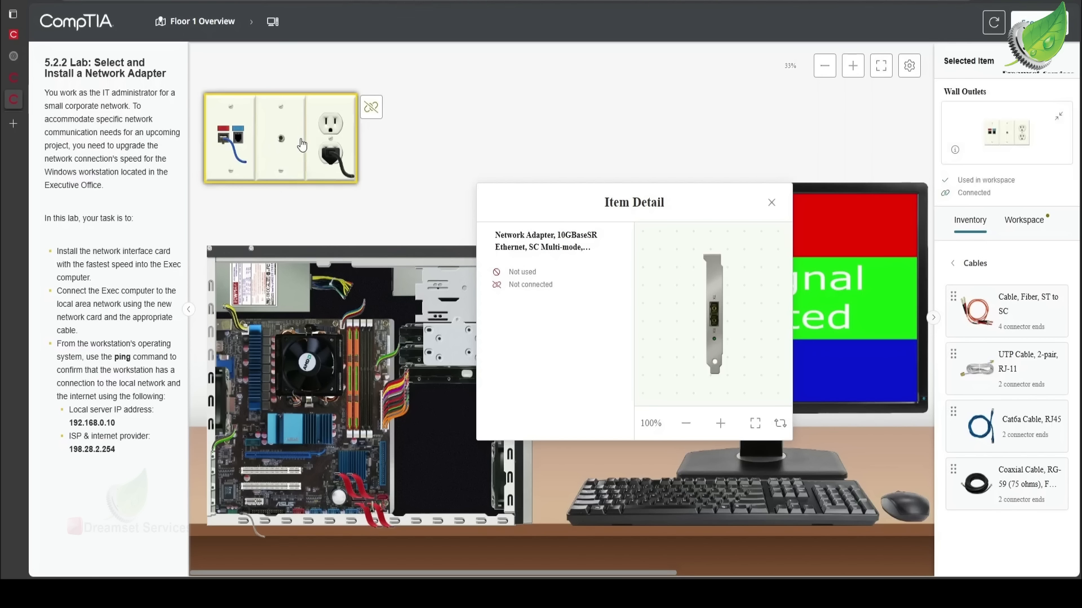
left_click(954, 151)
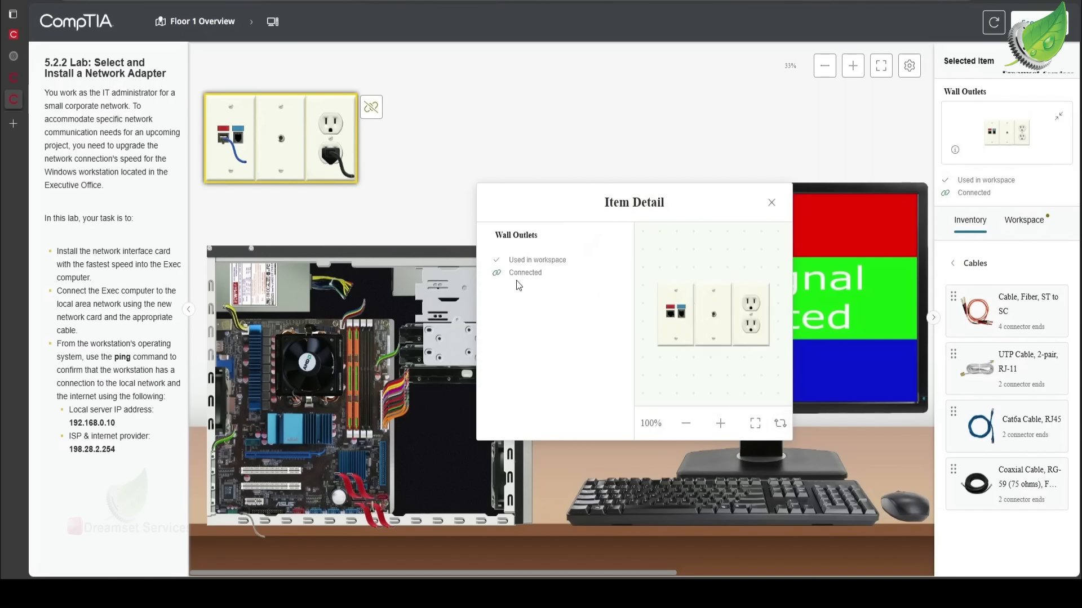
left_click(771, 203)
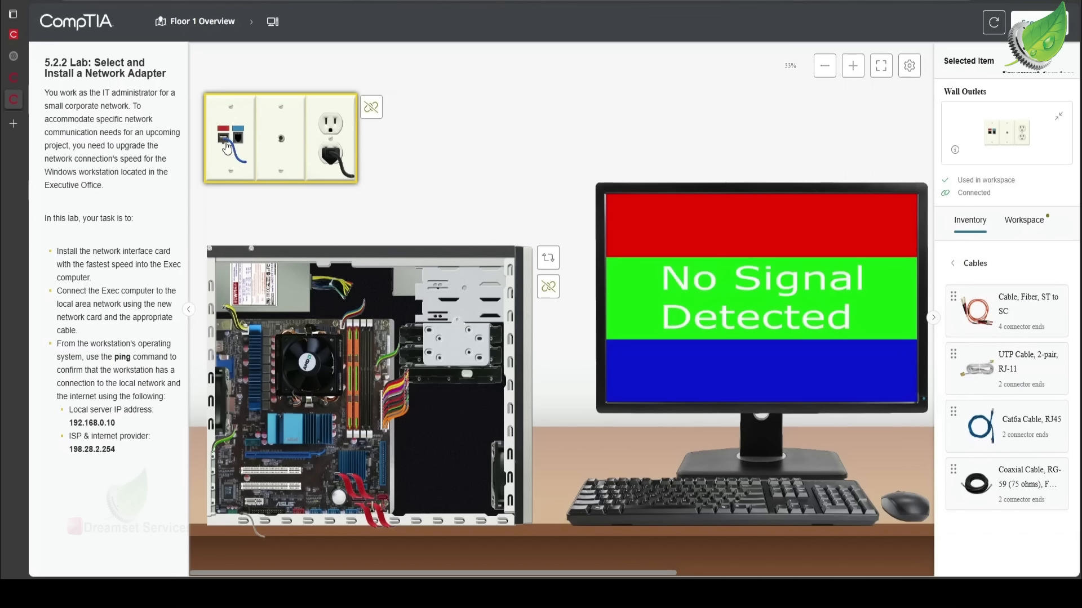
- Check the connector of the Ethernet 10/100/1000BaseTX PCIe network adapter and install the card in the long blue expansion slot on the motherboard
left_click(971, 263)
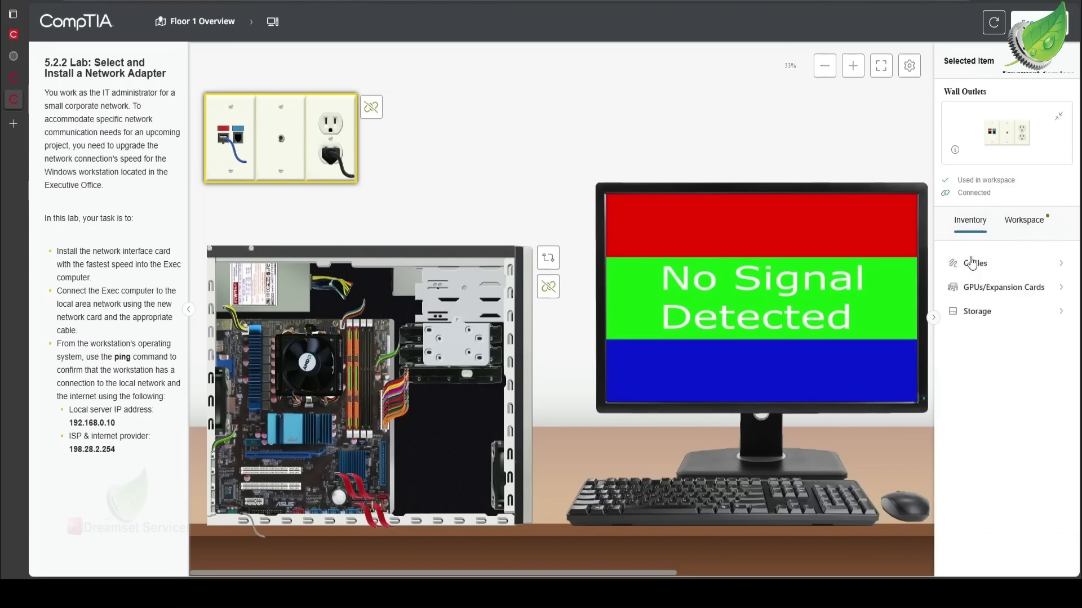
left_click(994, 288)
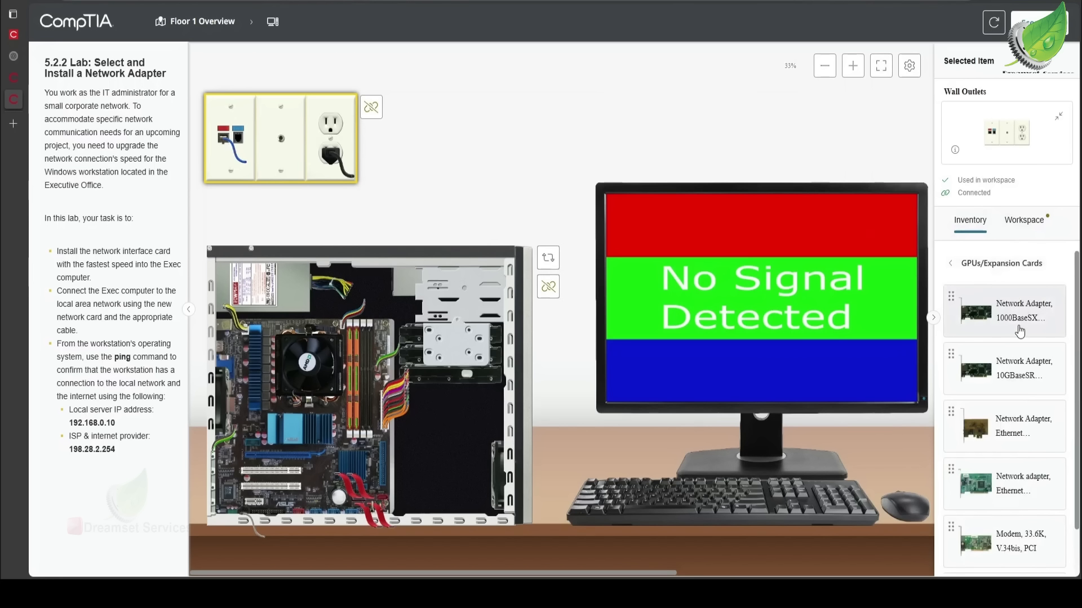
left_click(1013, 431)
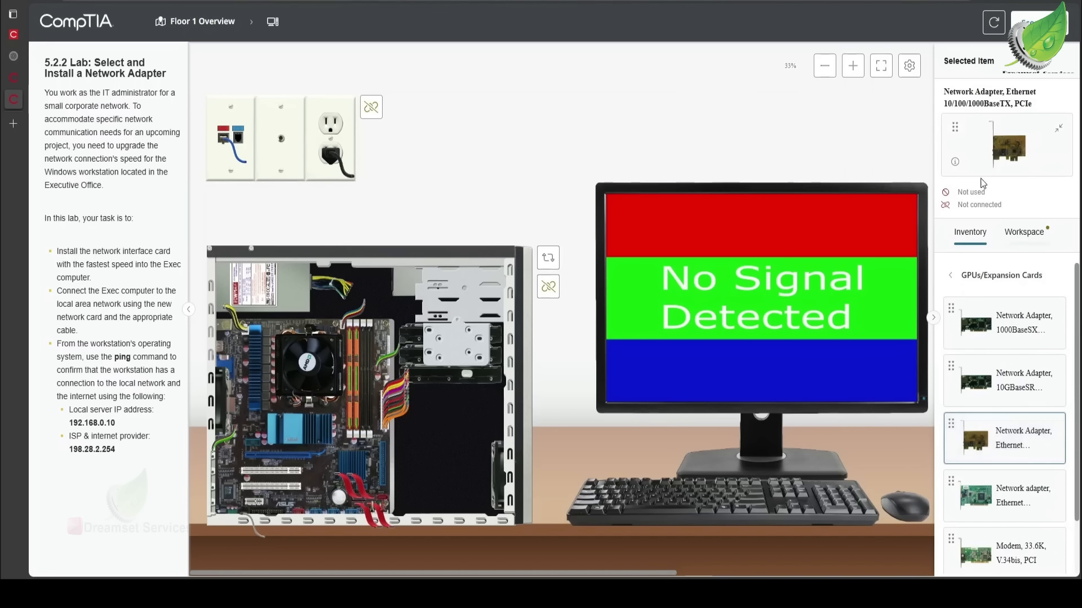
left_click(956, 164)
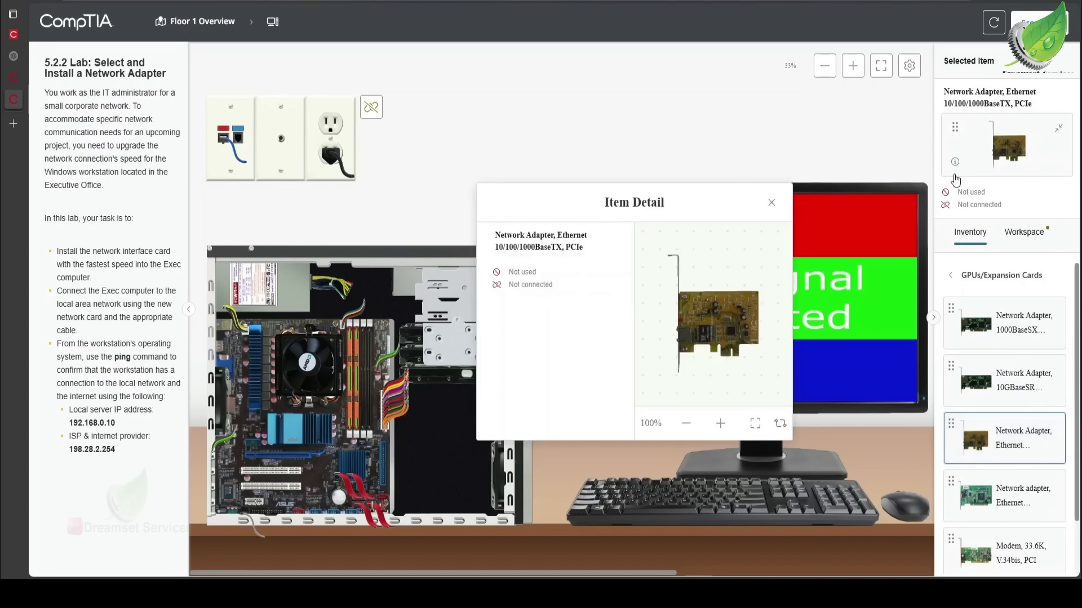
left_click(780, 425)
left_click(745, 401)
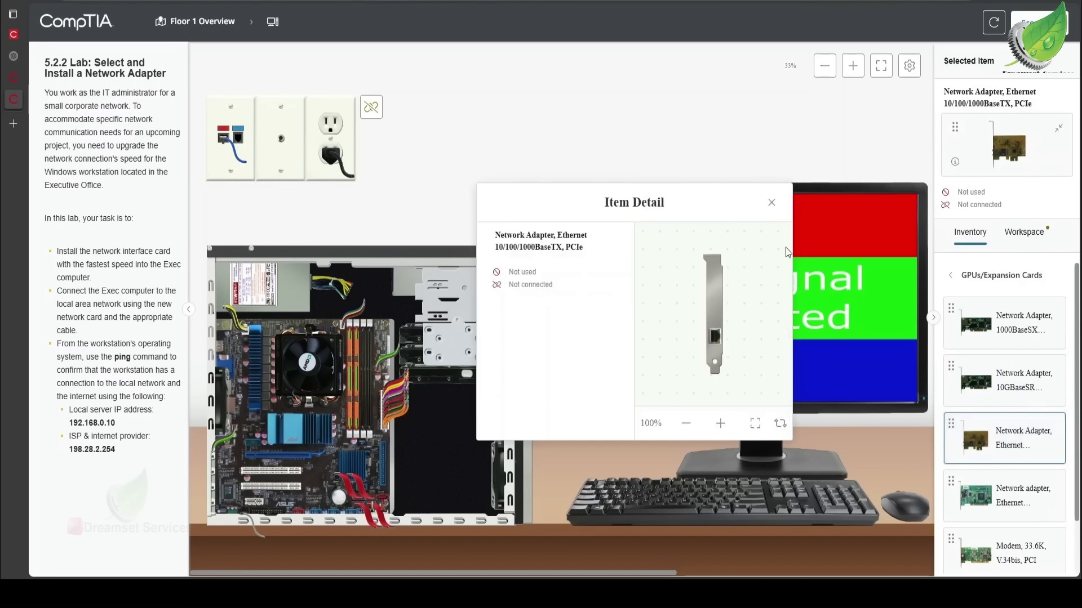
left_click_drag(1015, 446, 281, 455)
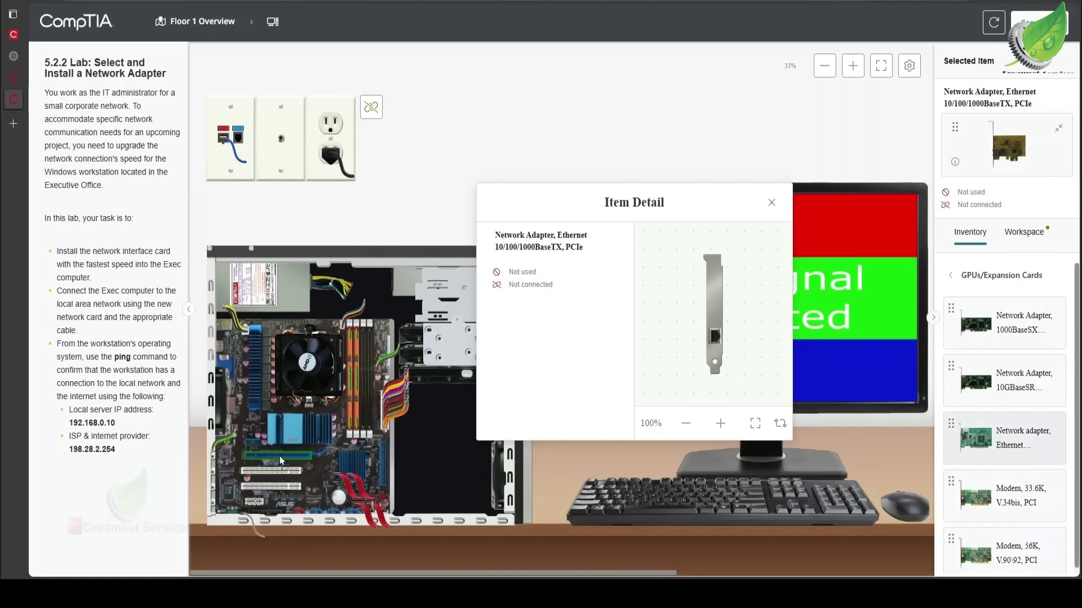
left_click_drag(284, 459, 331, 455)
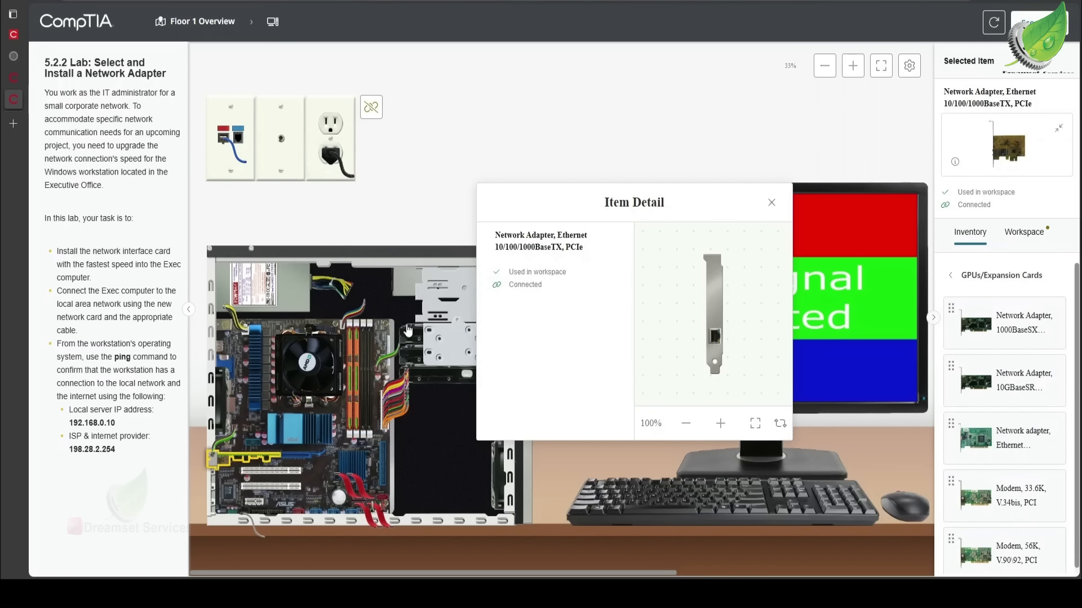
- Turn the system case to its back view and move the Cat6a cable from the onboard network port to the new adapter's port
left_click(771, 202)
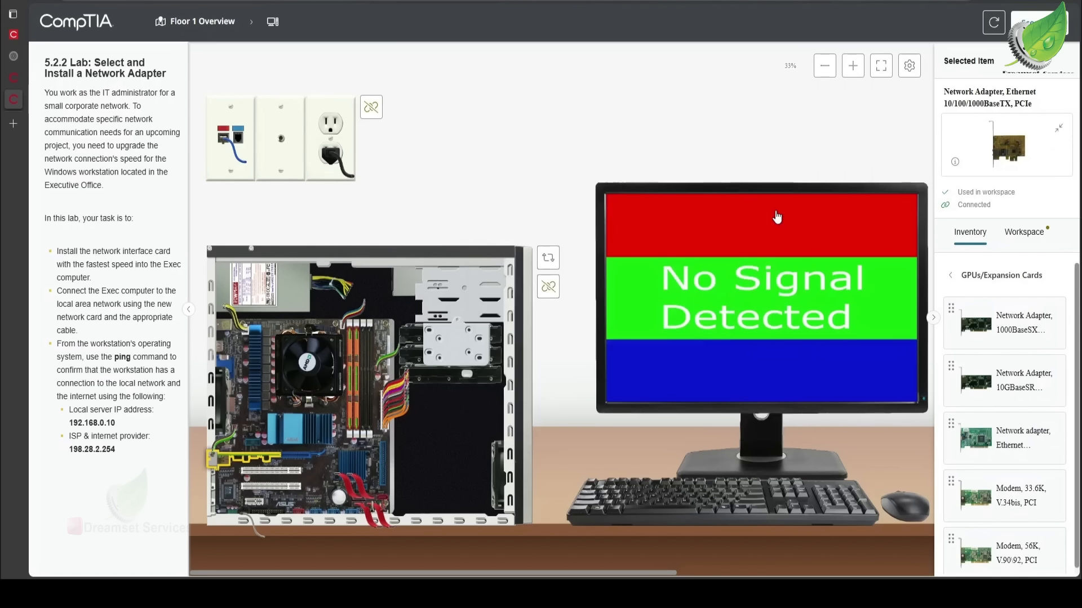
left_click(547, 257)
left_click(504, 310)
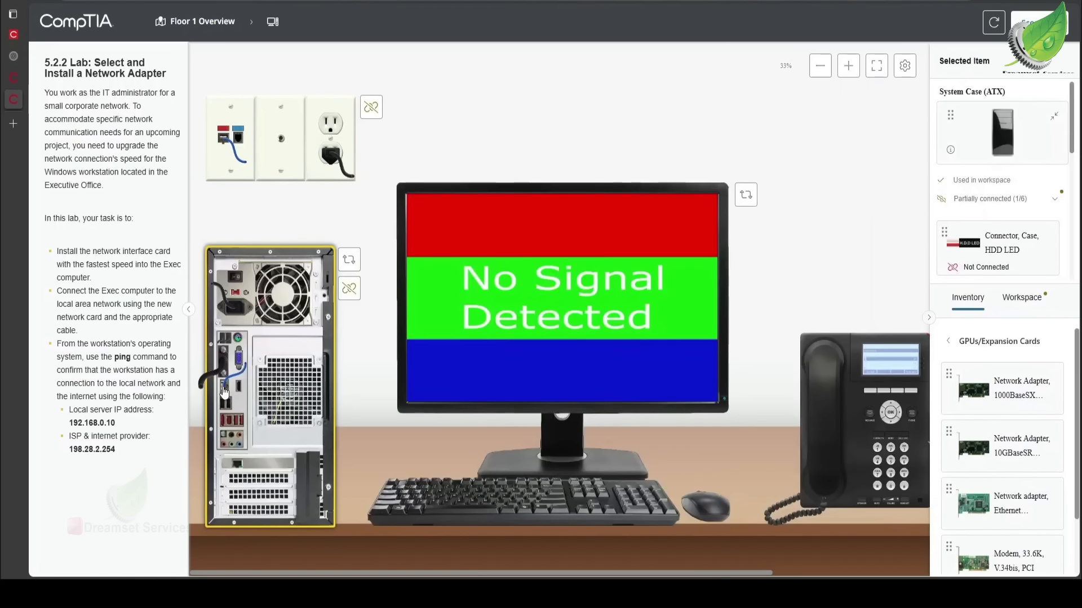
left_click(241, 463)
- Examine the Cat6a cable at the wall outlet and the one on the new adapter to see where each leads
left_click(228, 144)
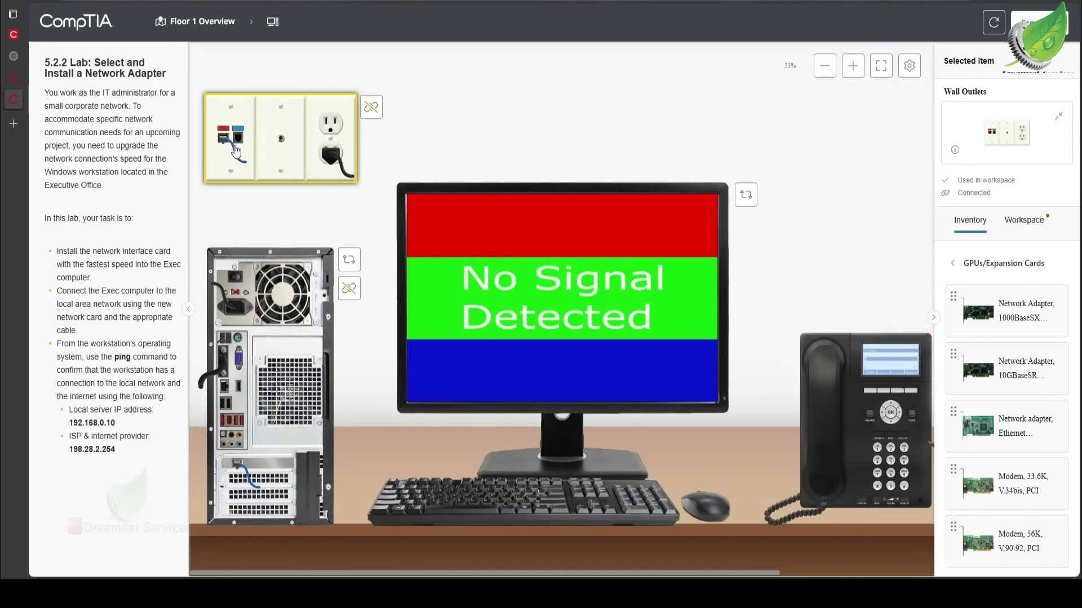
left_click(234, 156)
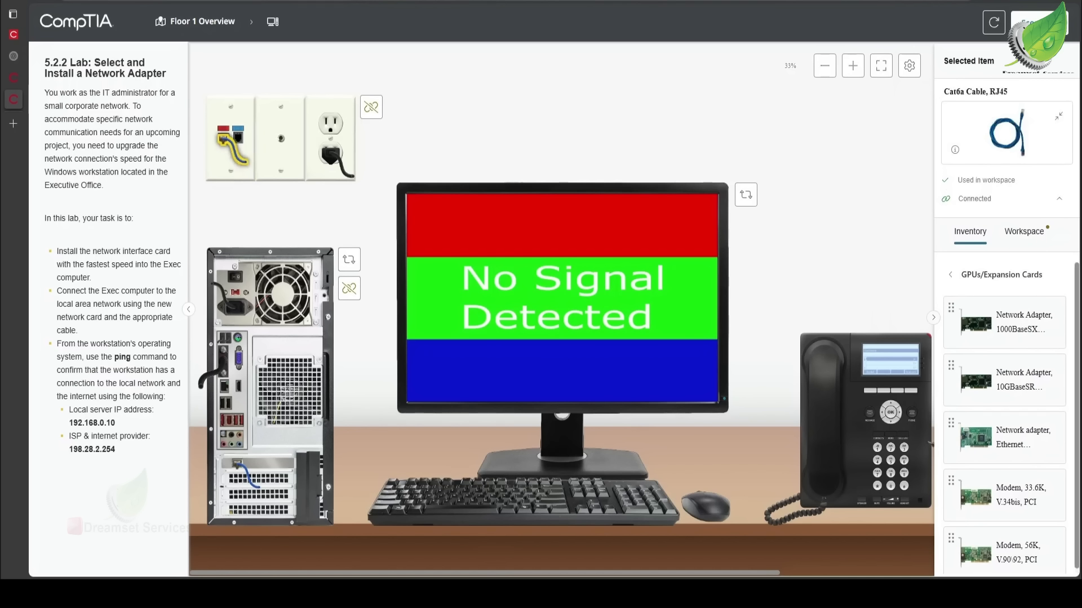
left_click_drag(402, 574, 635, 559)
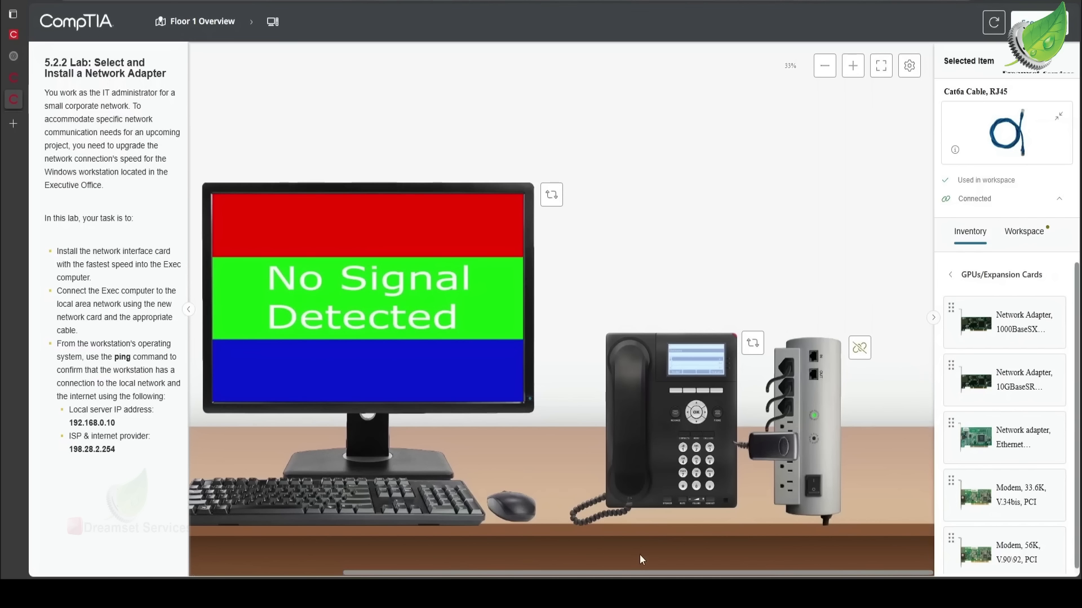
left_click_drag(640, 555, 332, 550)
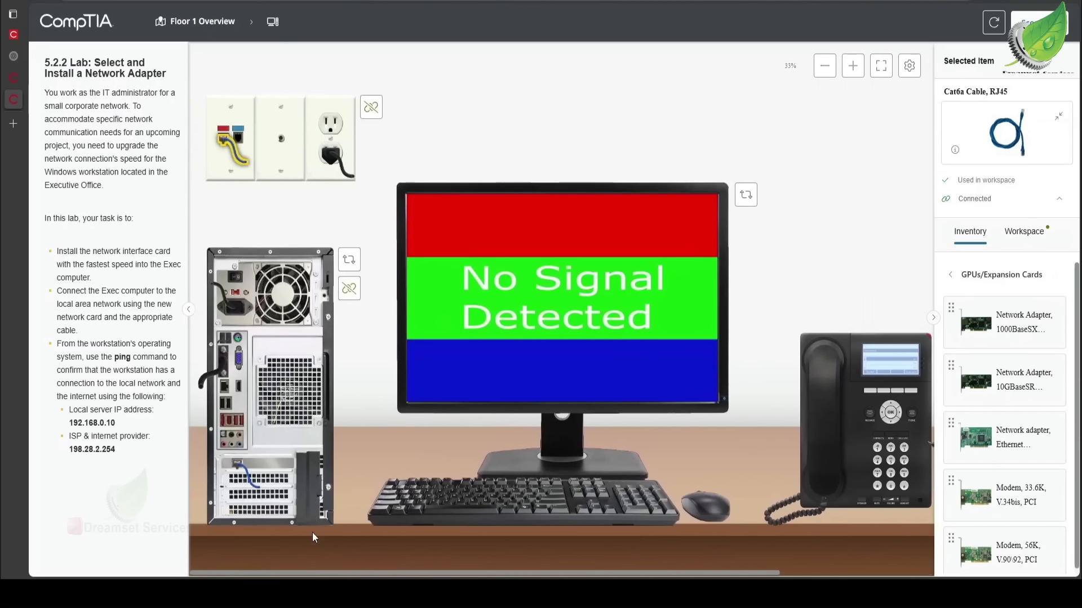
left_click(246, 472)
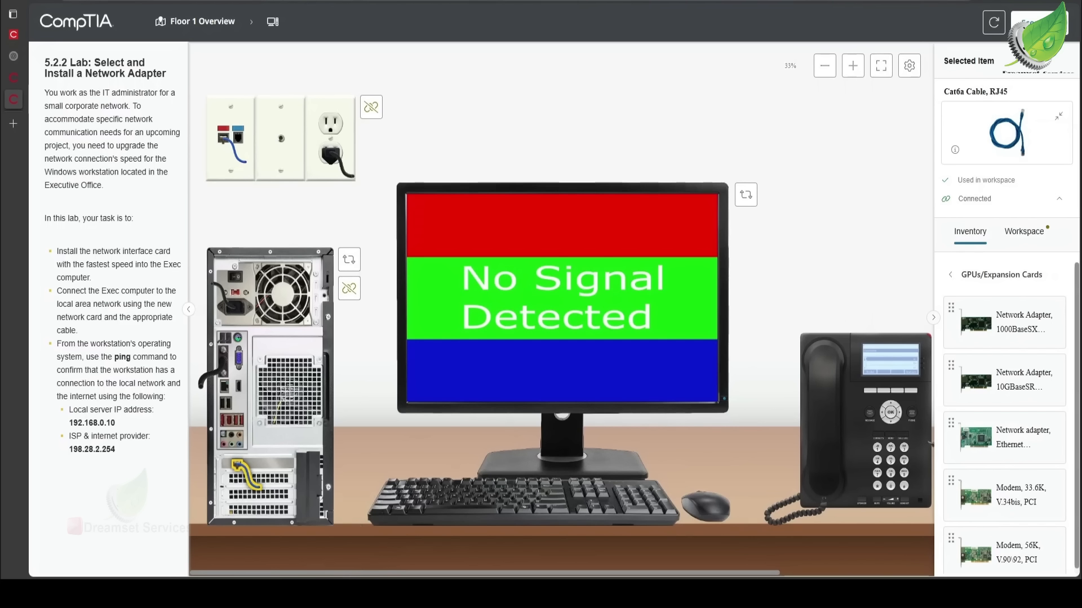
left_click_drag(341, 575, 303, 559)
left_click(232, 148)
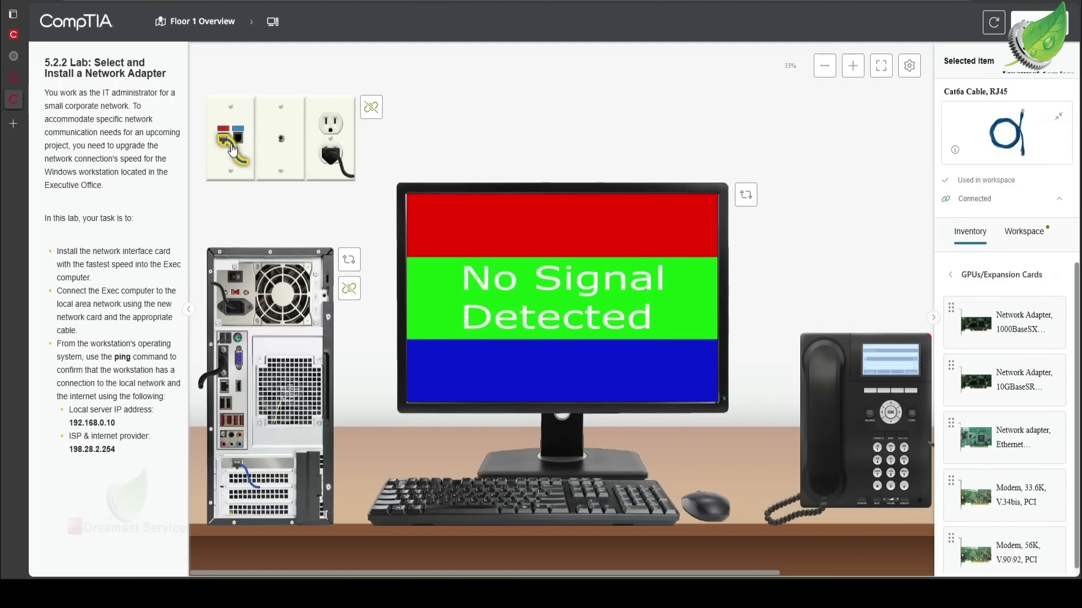
- Return to the inventory categories and move the Cat6a cable from the new adapter back to the onboard network port
left_click(998, 276)
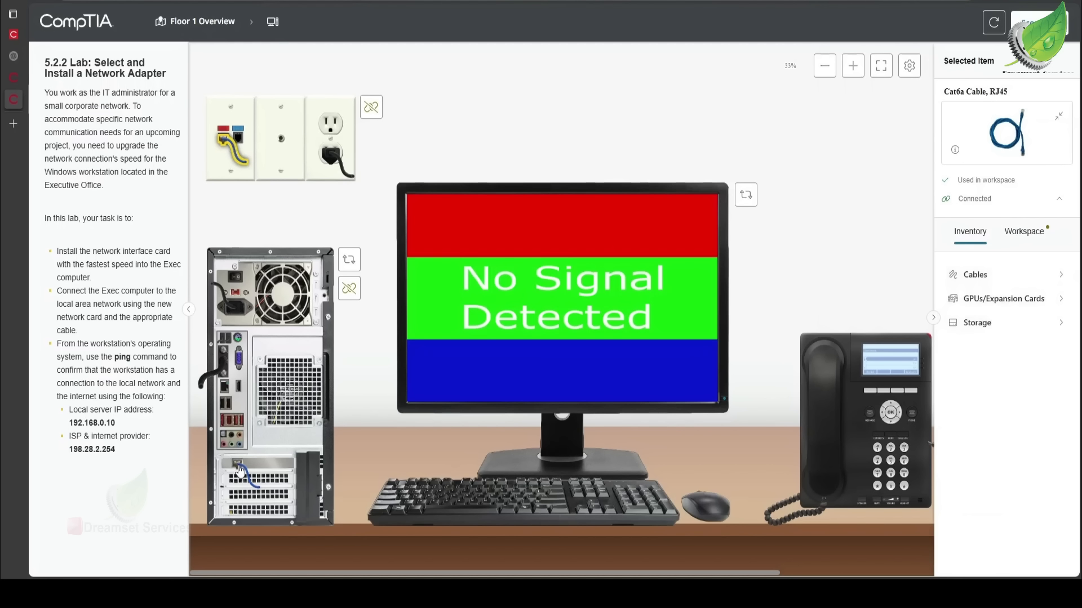
left_click(228, 391)
left_click(225, 392)
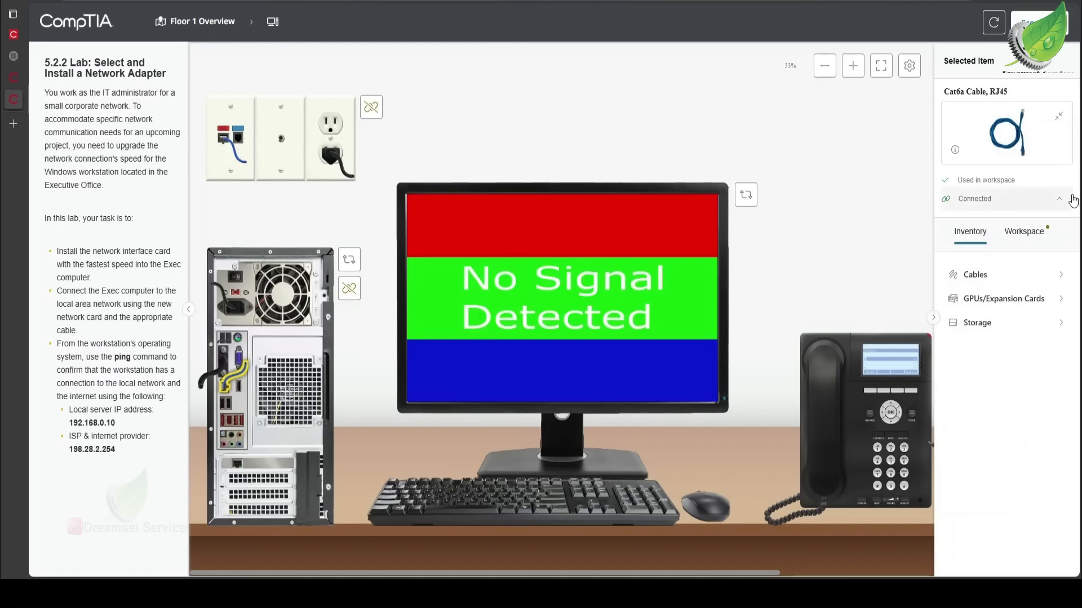
- Examine the connections of the Cat6a cable on the onboard port and the item details of its RJ45 shielded connector
left_click(1055, 206)
scroll(1028, 250, "down", 1)
scroll(1027, 249, "down", 1)
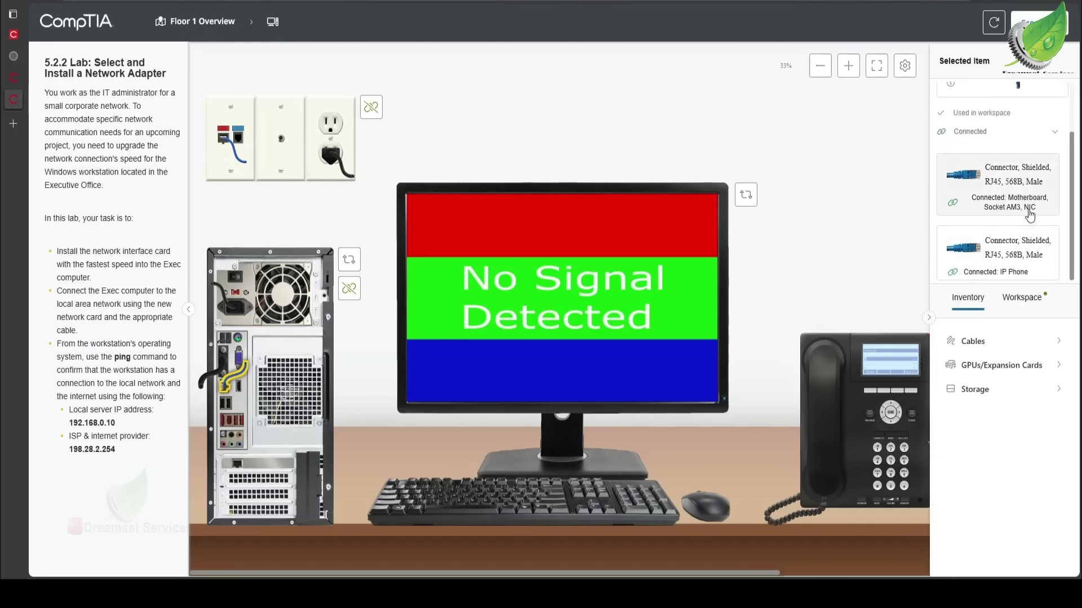
left_click(1016, 252)
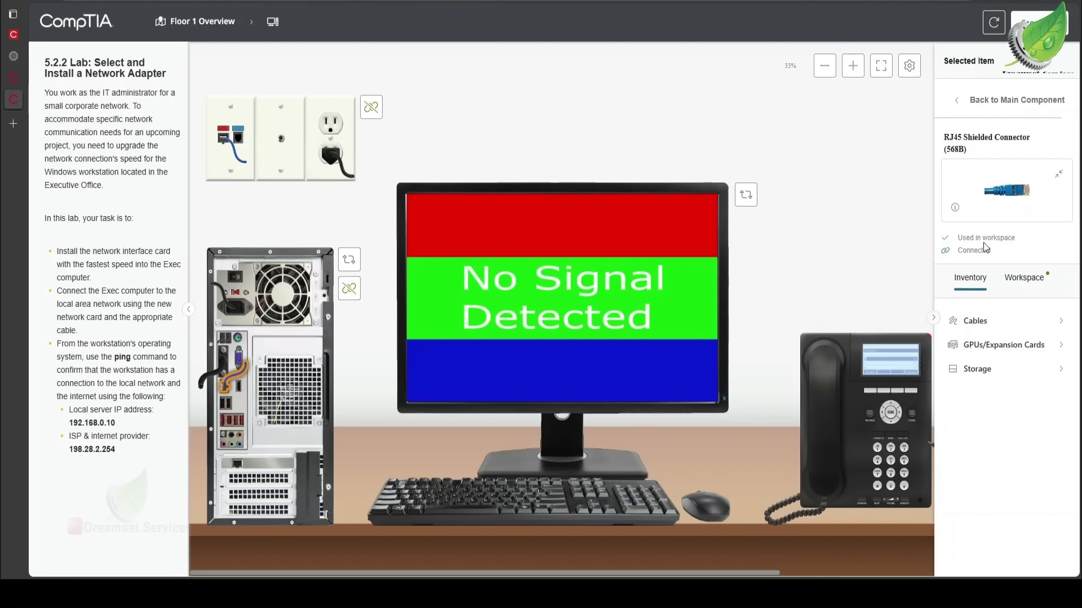
left_click(955, 208)
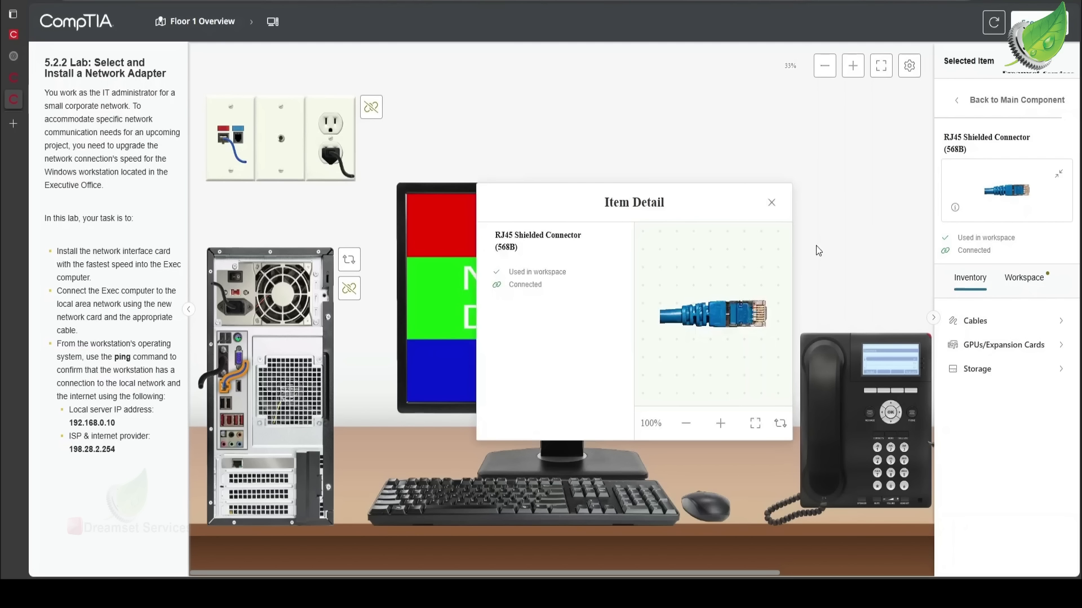
left_click(771, 202)
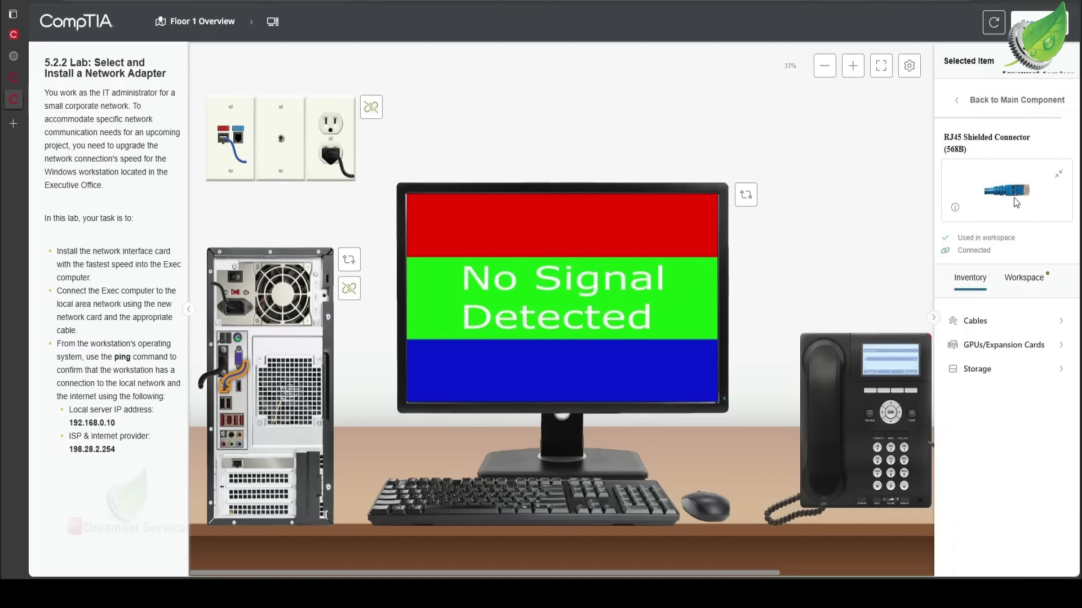
left_click(958, 104)
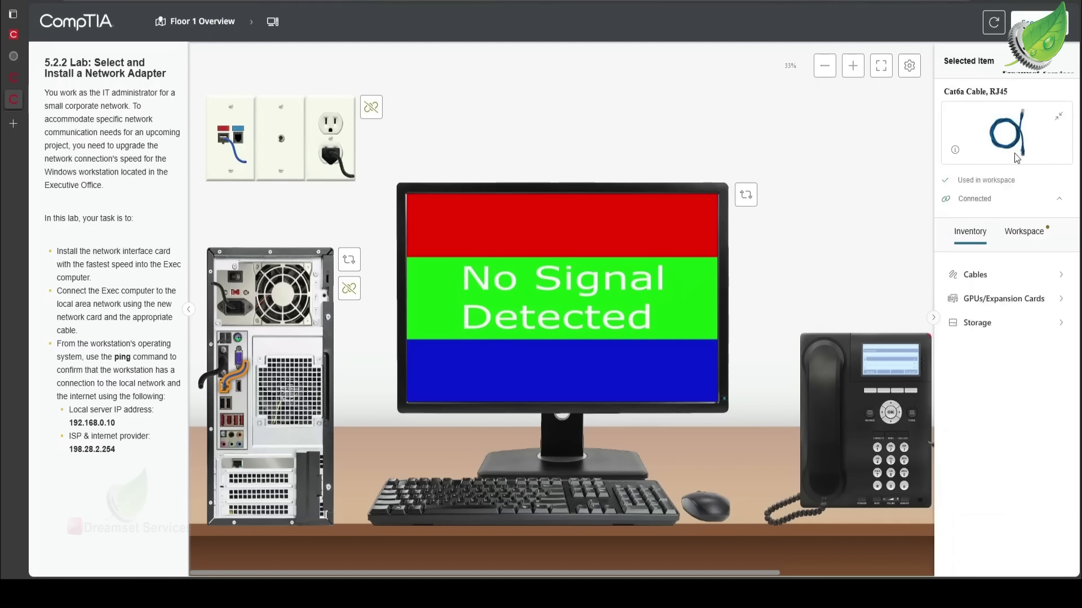
- Check which devices both ends of the computer's Cat6a cable connect to and look over the IP phone on the desk
left_click(1057, 203)
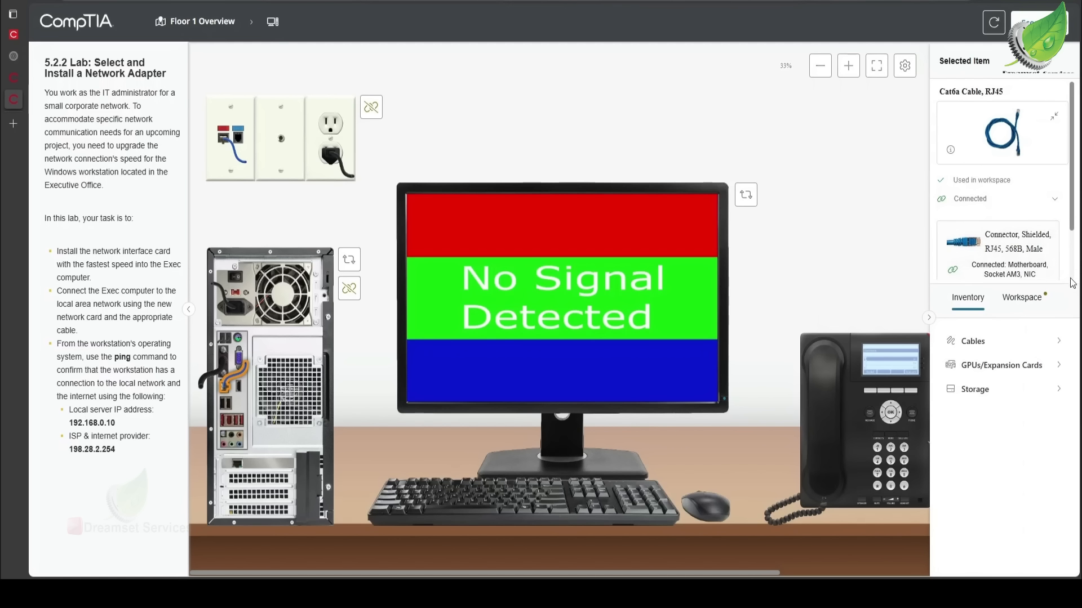
scroll(1011, 266, "down", 1)
scroll(1011, 267, "down", 1)
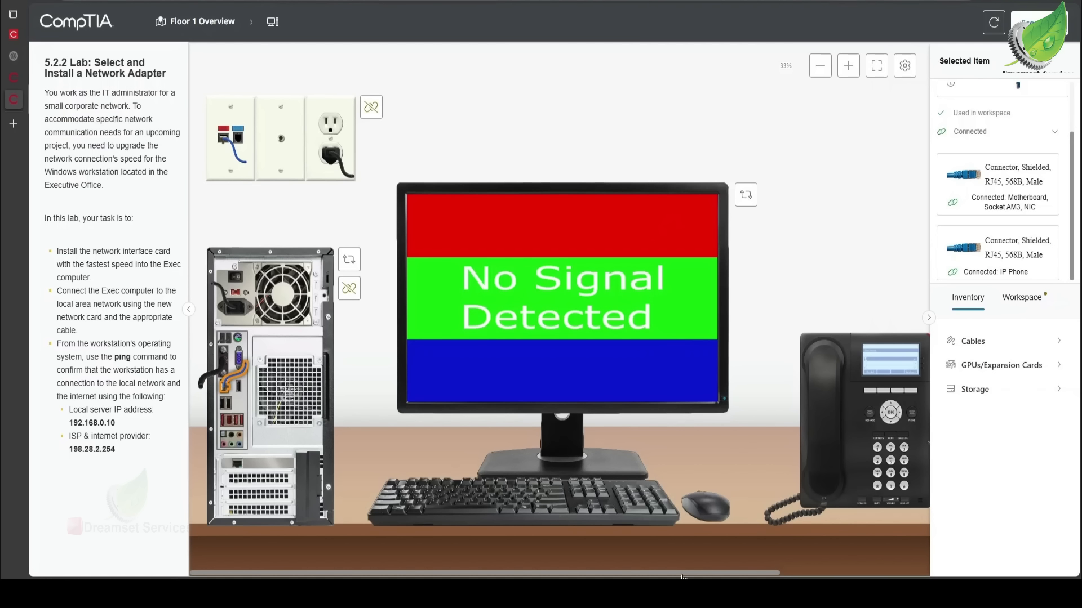
left_click_drag(685, 575, 869, 545)
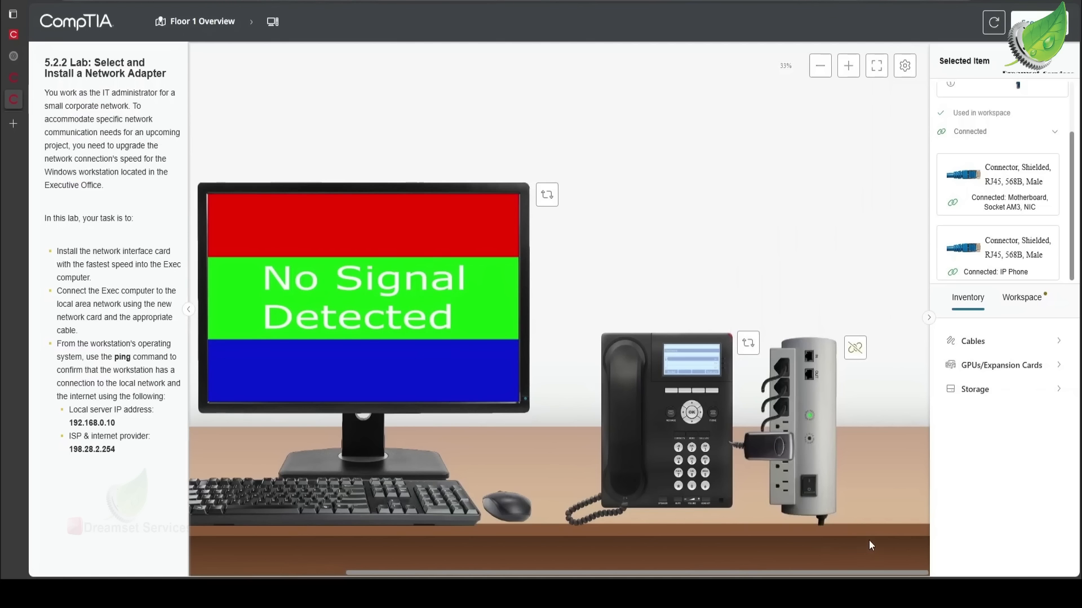
scroll(867, 540, "left", 5)
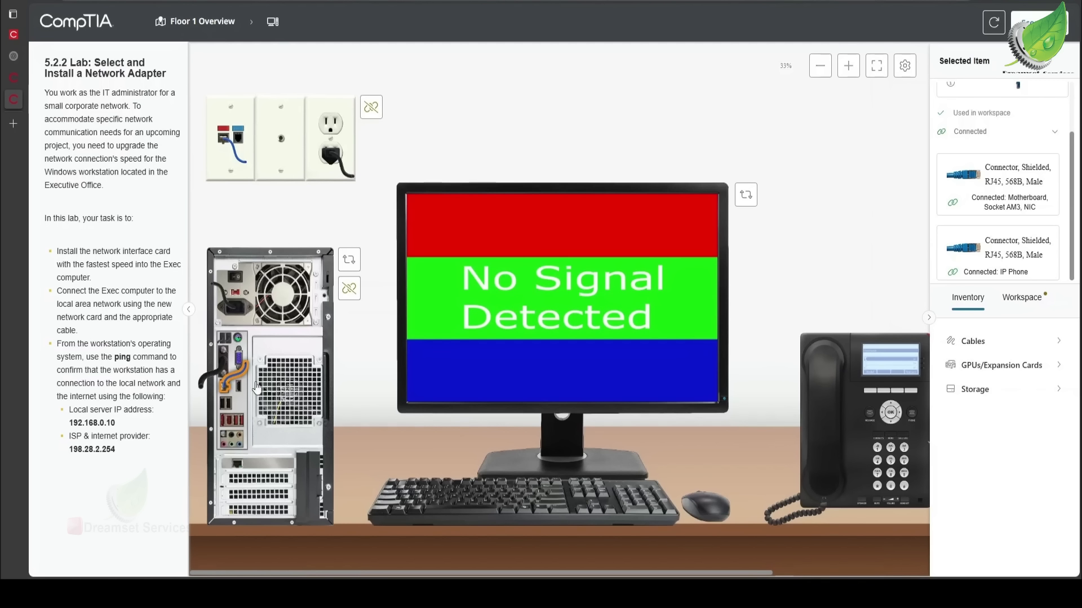
- Check which devices both ends of the Cat6a cable plugged into the wall outlet connect to
left_click(210, 142)
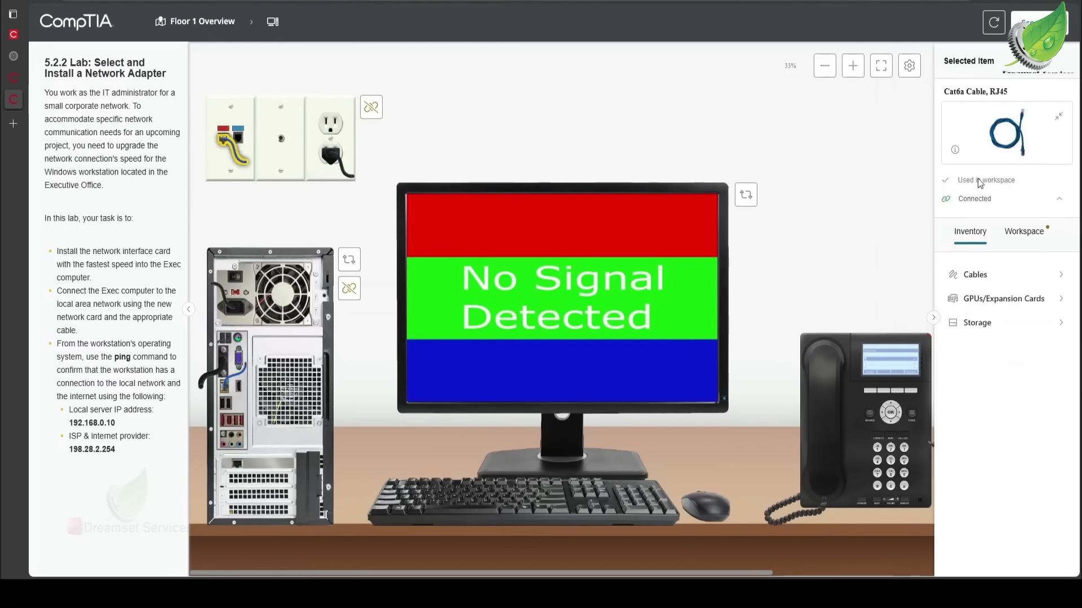
left_click(1059, 199)
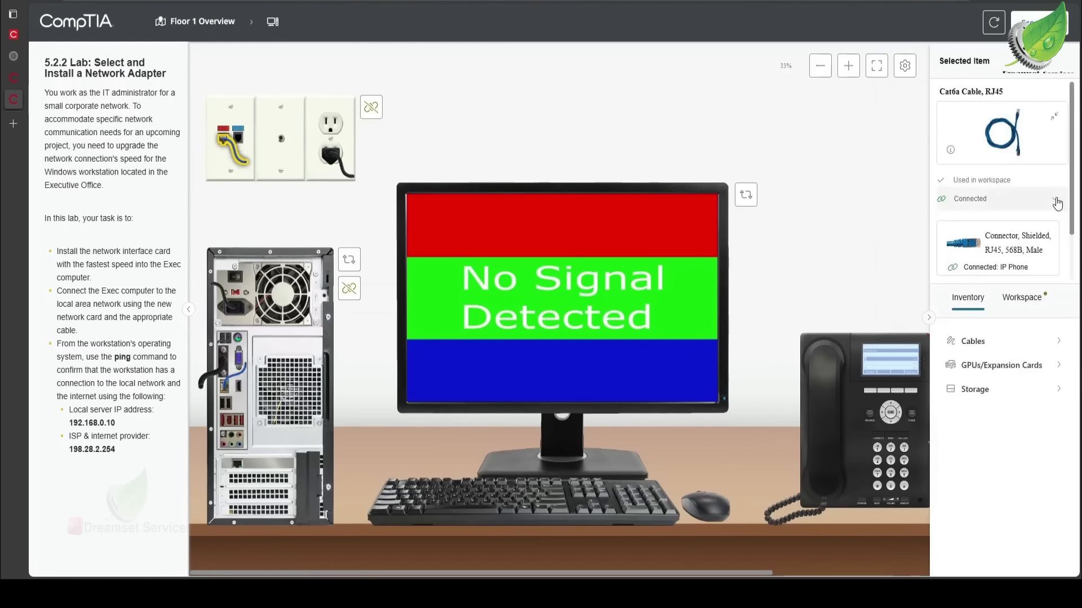
scroll(1031, 243, "down", 1)
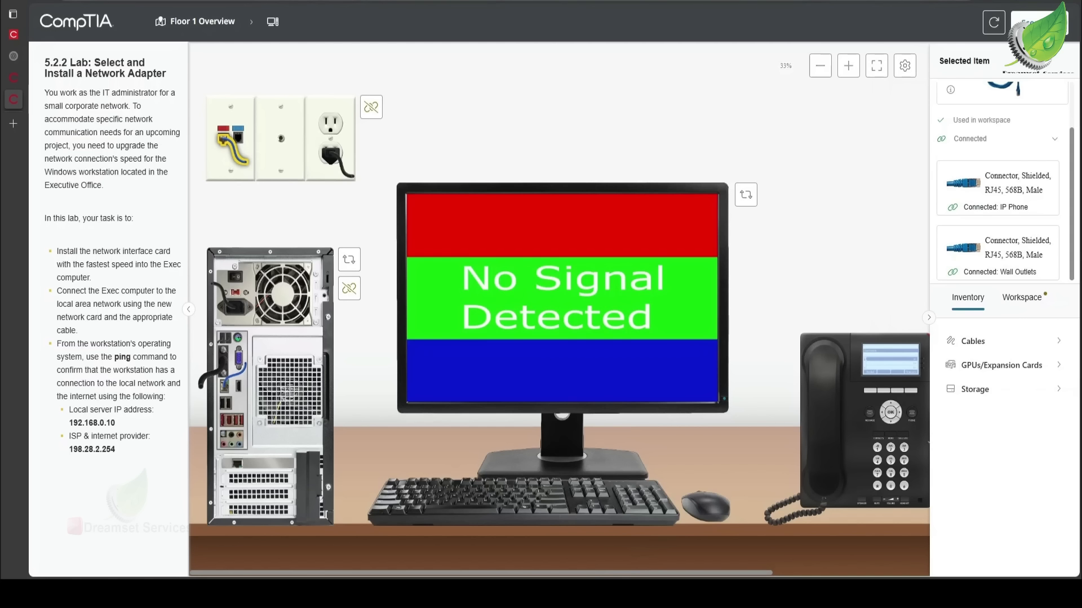
- Turn the IP phone to its back view to examine the network cables plugged into it
left_click_drag(587, 575, 738, 529)
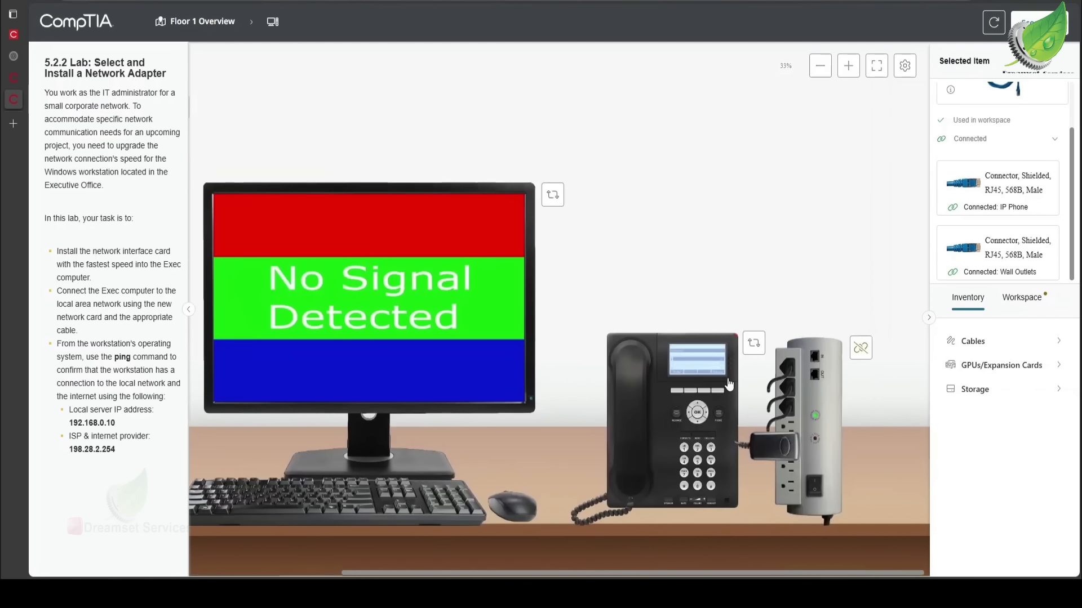
left_click(755, 346)
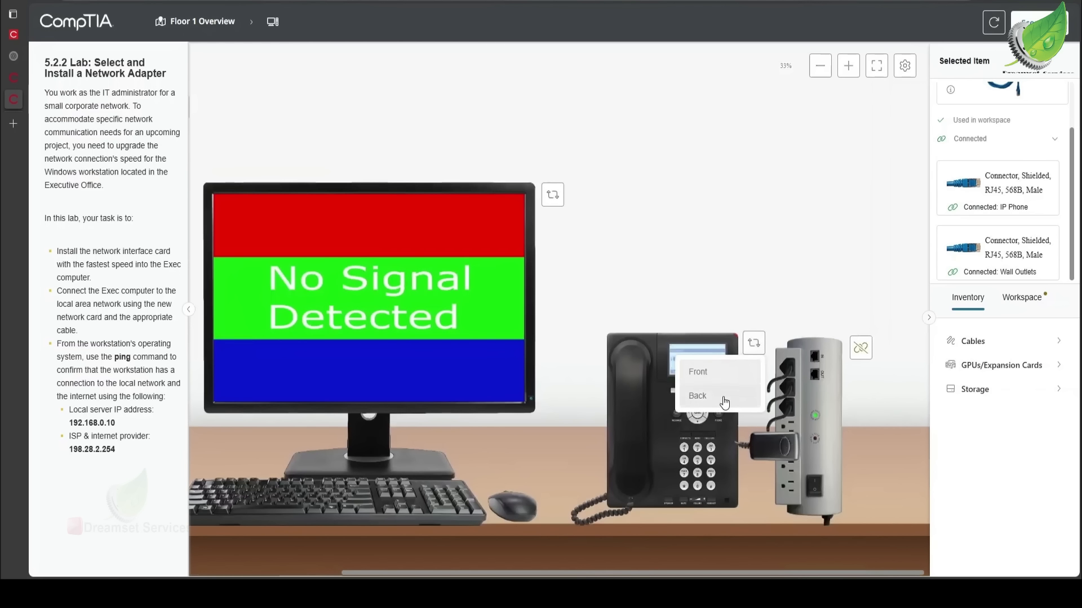
left_click(723, 397)
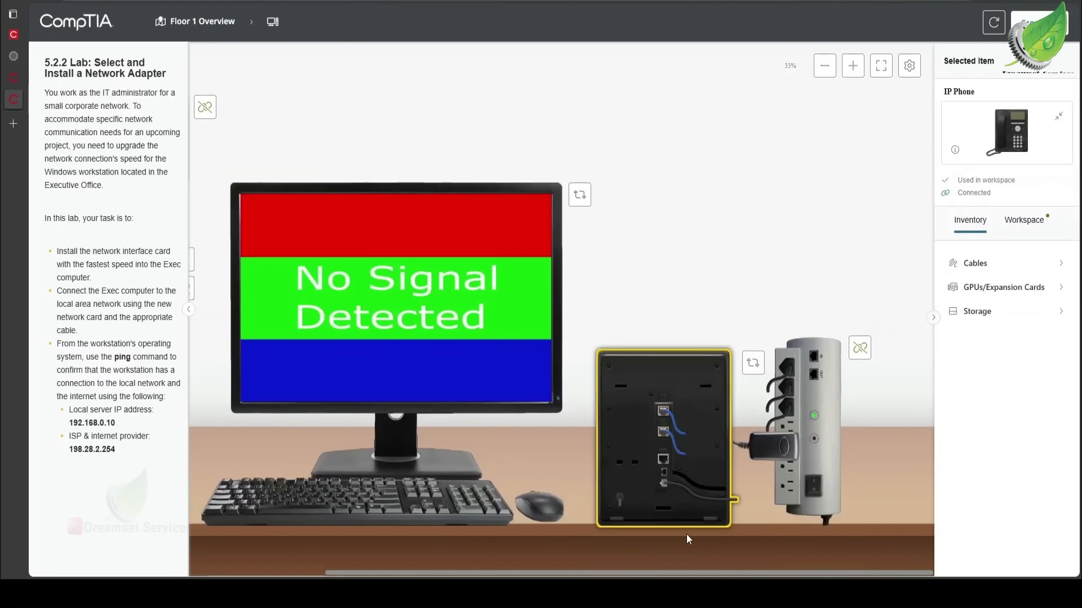
left_click_drag(640, 572, 532, 570)
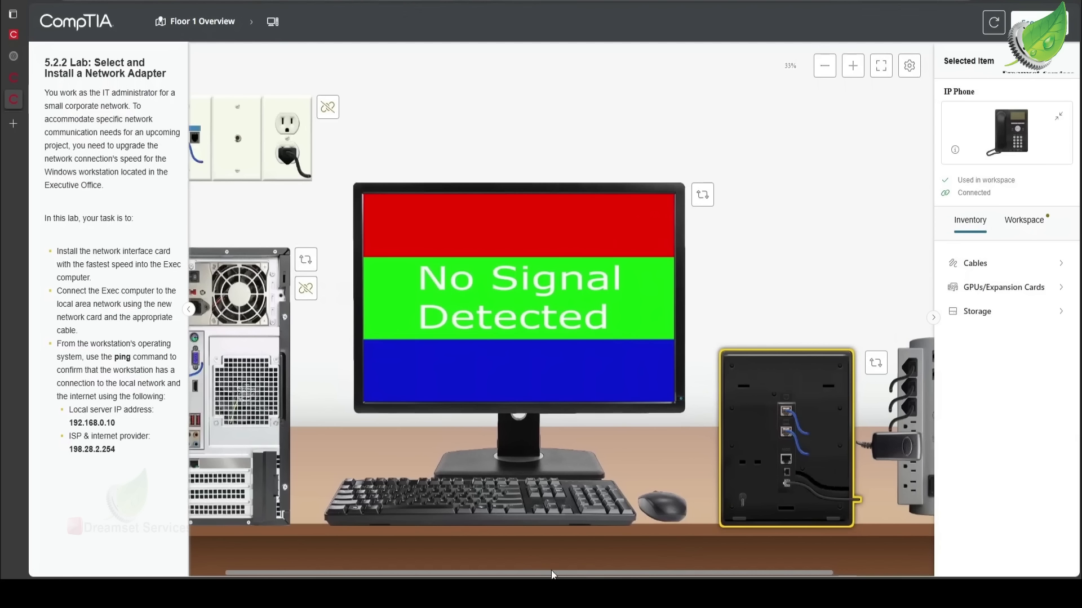
left_click_drag(527, 573, 480, 573)
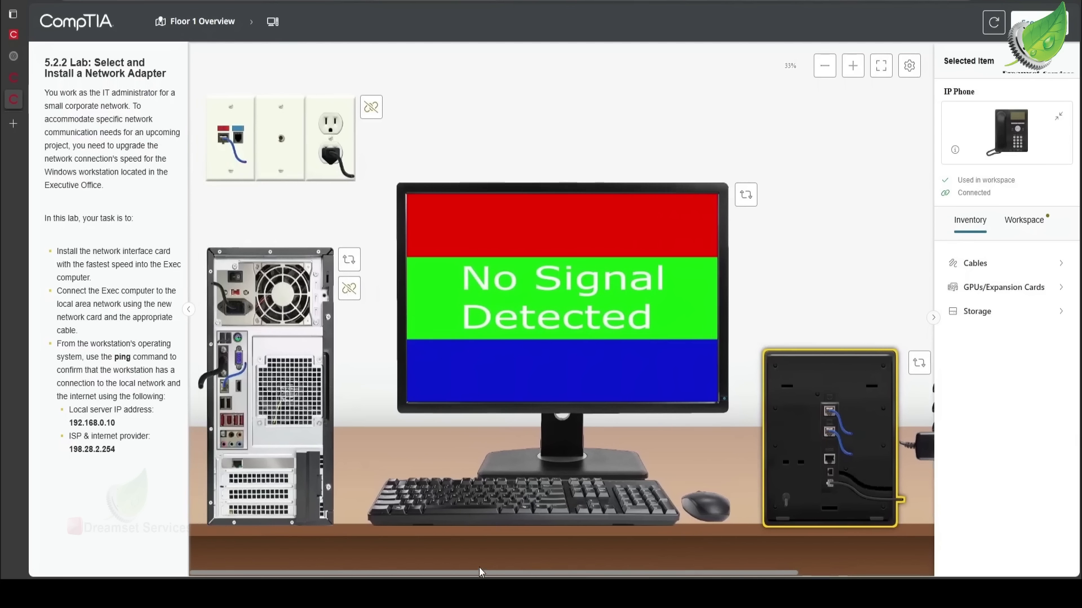
- Trace the wall outlet's Cat6a cable and the phone's second network cable to their other ends
left_click(240, 162)
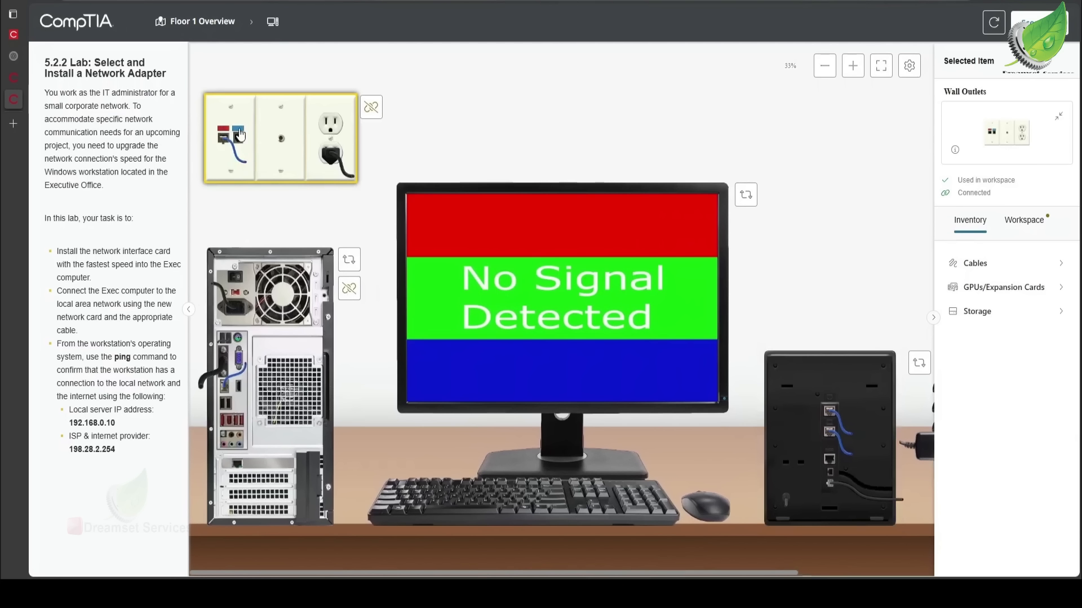
left_click(228, 142)
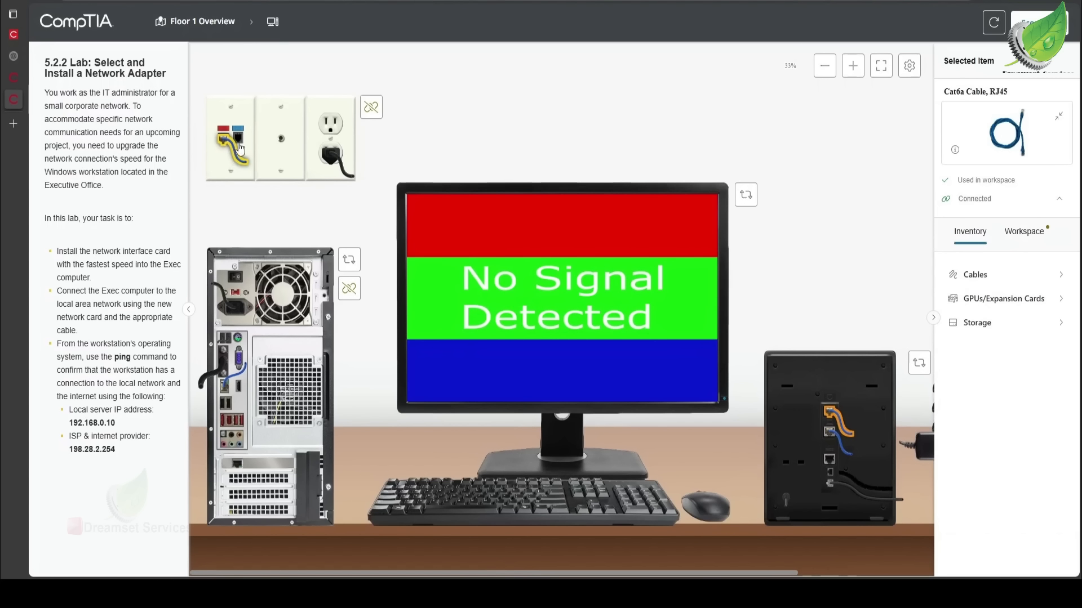
left_click(832, 437)
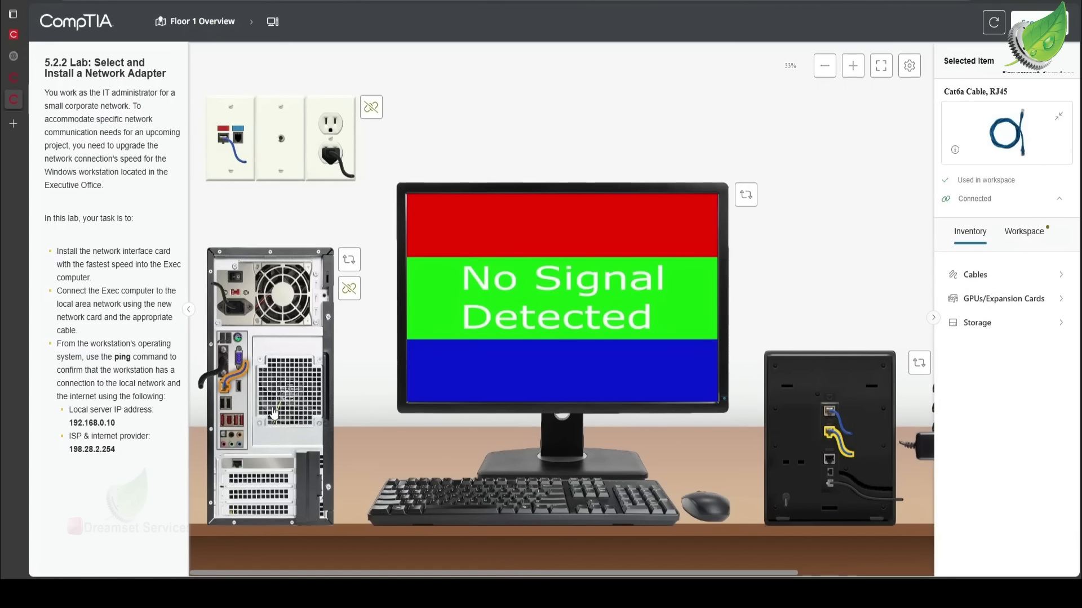
- Move the computer's Cat6a cable from the onboard network port to the port of the newly installed network adapter
left_click(224, 386)
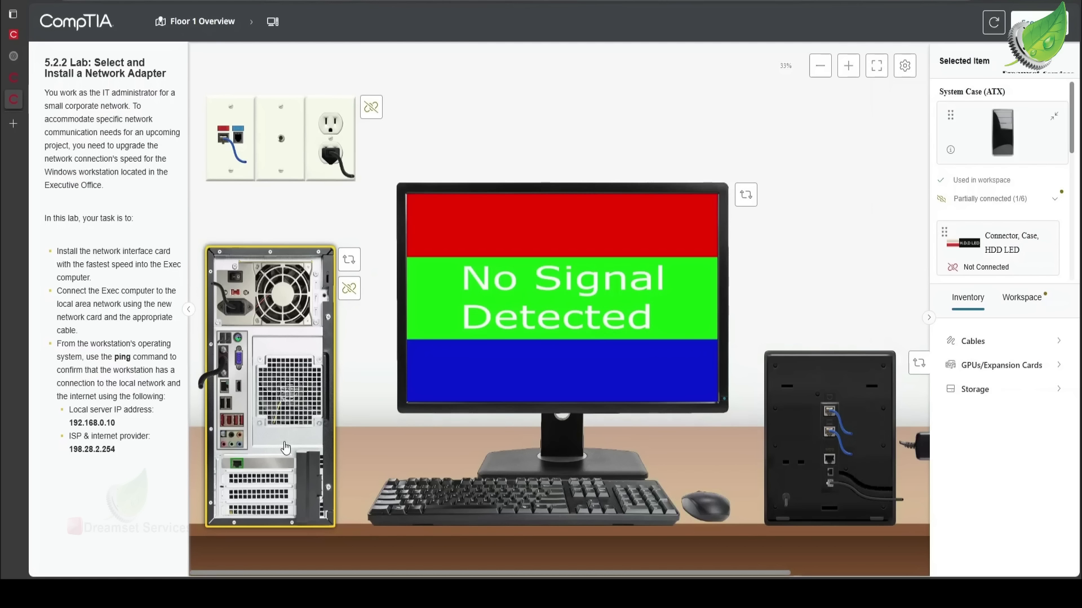
left_click(243, 460)
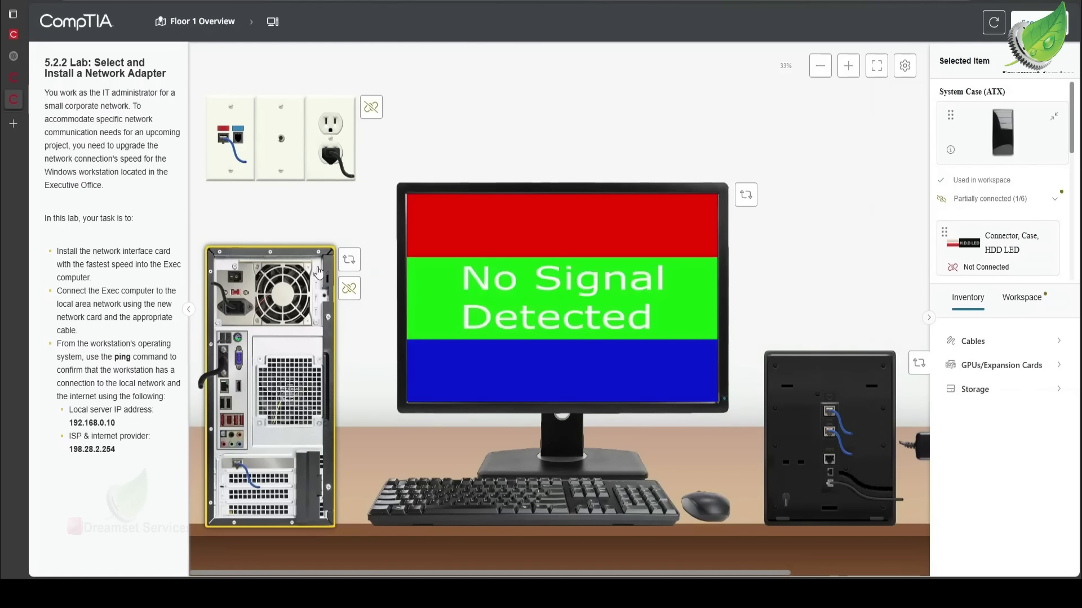
- Turn the system case to its front view and power on the Exec computer
left_click(350, 263)
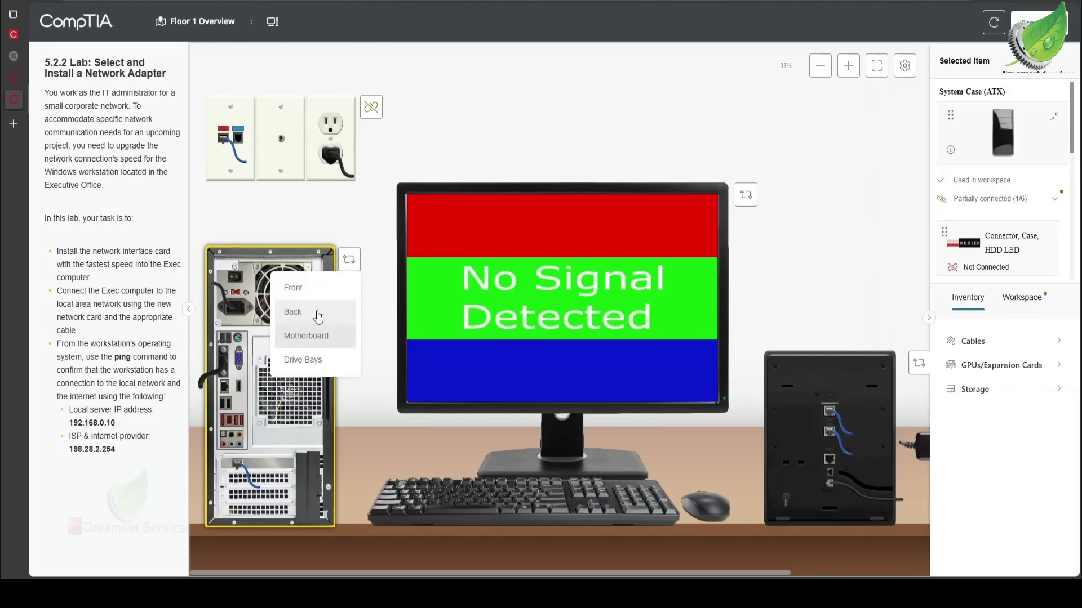
left_click(293, 288)
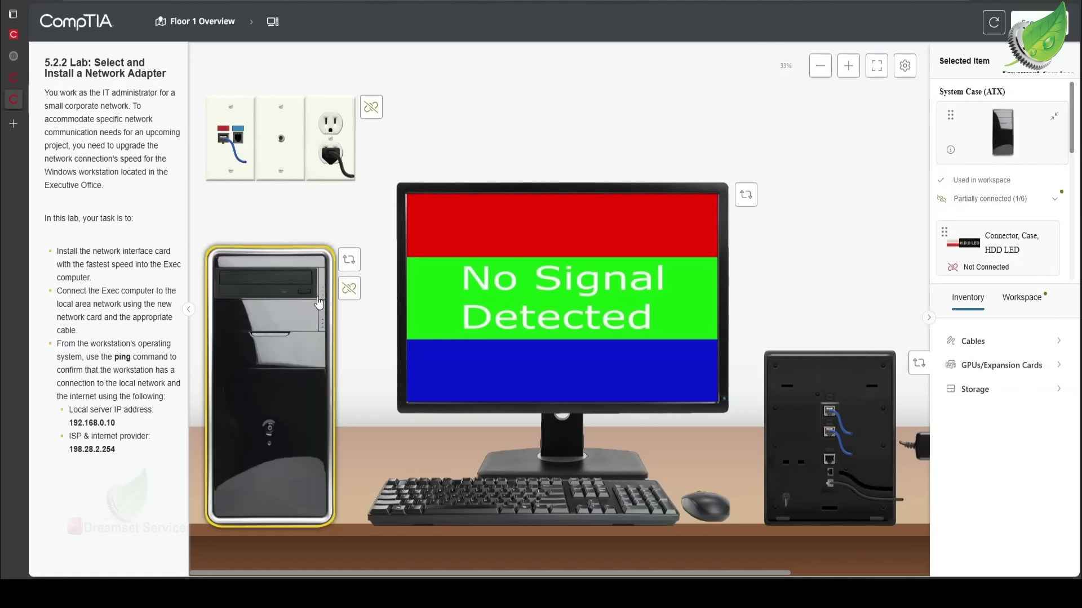
left_click(270, 432)
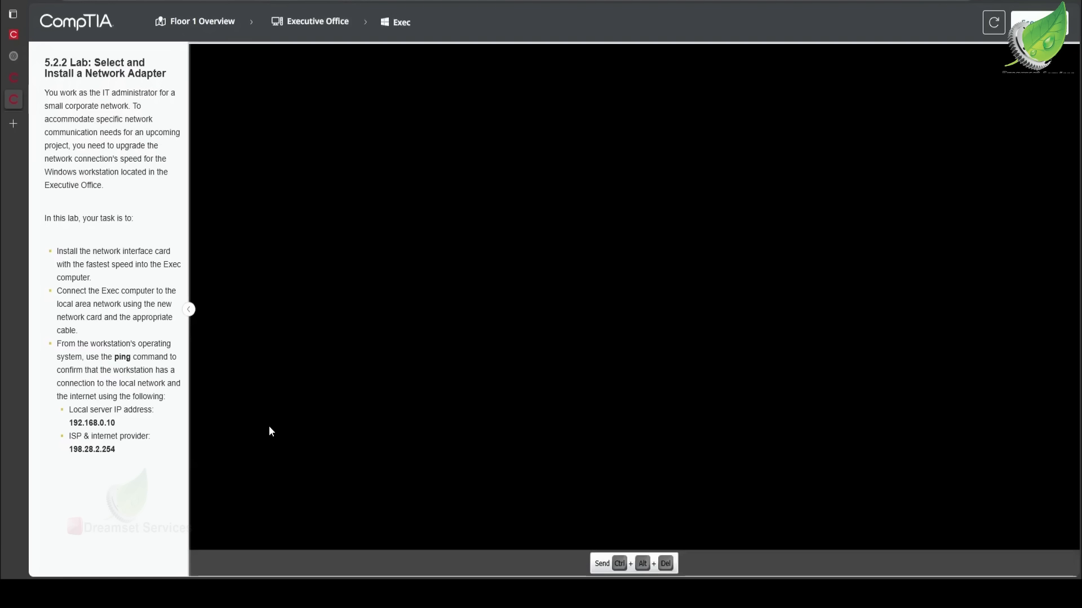